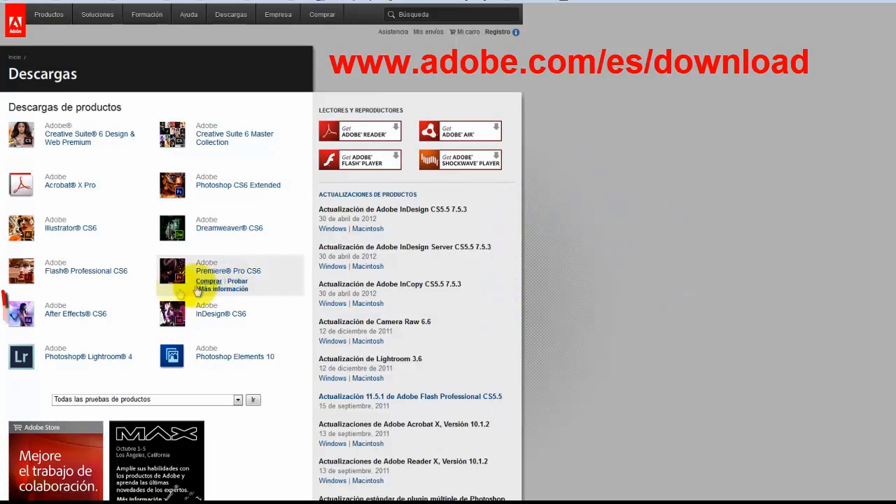
{"action": "mouse_move", "coordinate": [105, 317]}
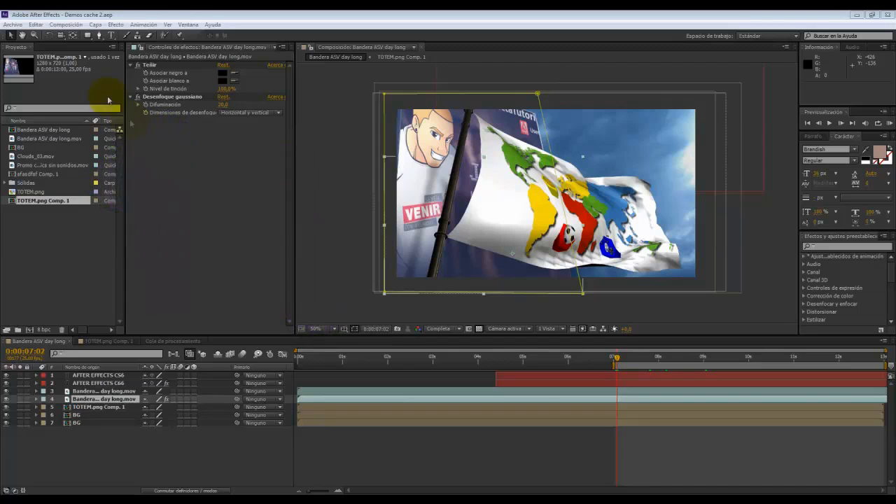
- Try another interface brightness in the Aspecto preferences, reset it to the default and accept the preferences
{"action": "left_click", "coordinate": [35, 26]}
{"action": "mouse_move", "coordinate": [67, 256]}
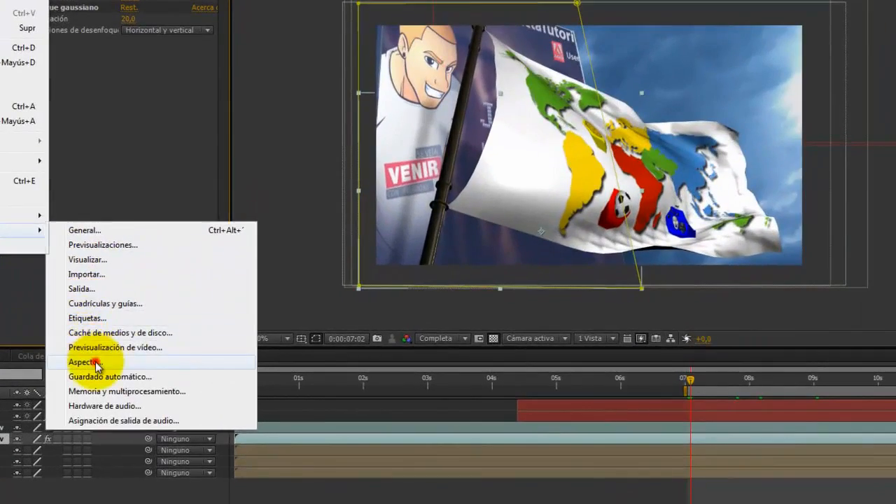
{"action": "left_click", "coordinate": [186, 347]}
{"action": "mouse_move", "coordinate": [429, 156]}
{"action": "left_mouse_down"}
{"action": "mouse_move", "coordinate": [461, 159]}
{"action": "mouse_move", "coordinate": [415, 159]}
{"action": "left_mouse_up"}
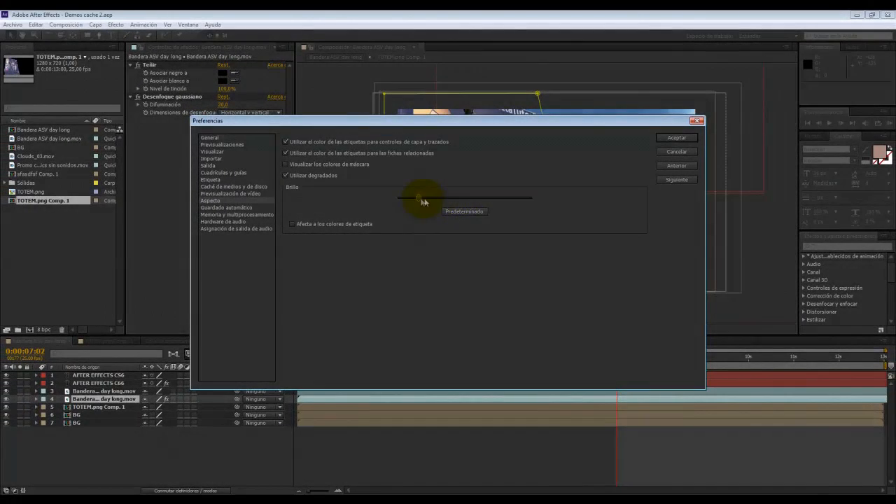
{"action": "left_click_drag", "start_coordinate": [423, 202], "coordinate": [442, 197]}
{"action": "left_click", "coordinate": [459, 213]}
{"action": "left_click", "coordinate": [678, 139]}
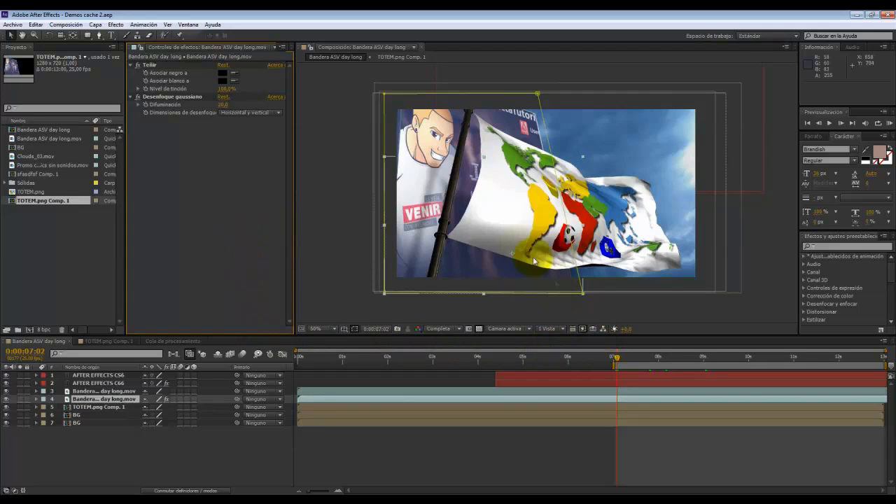
{"action": "left_click", "coordinate": [377, 246]}
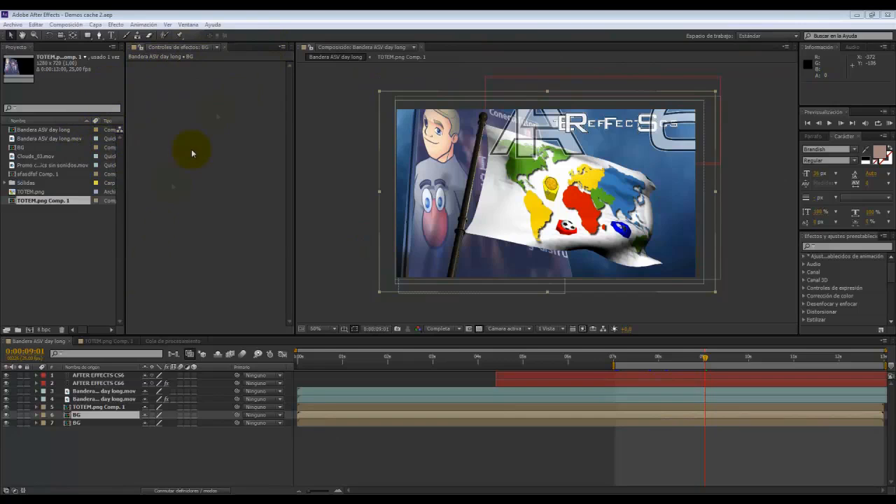
{"action": "left_click", "coordinate": [188, 25]}
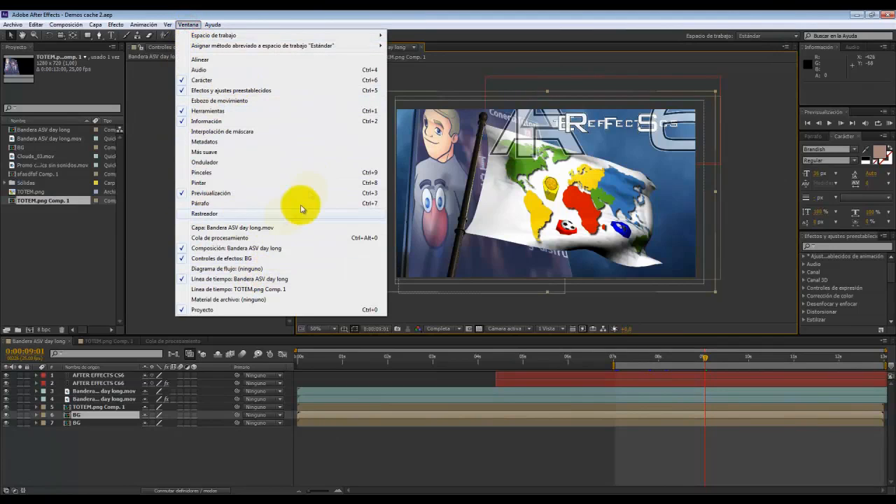
{"action": "left_click", "coordinate": [227, 15]}
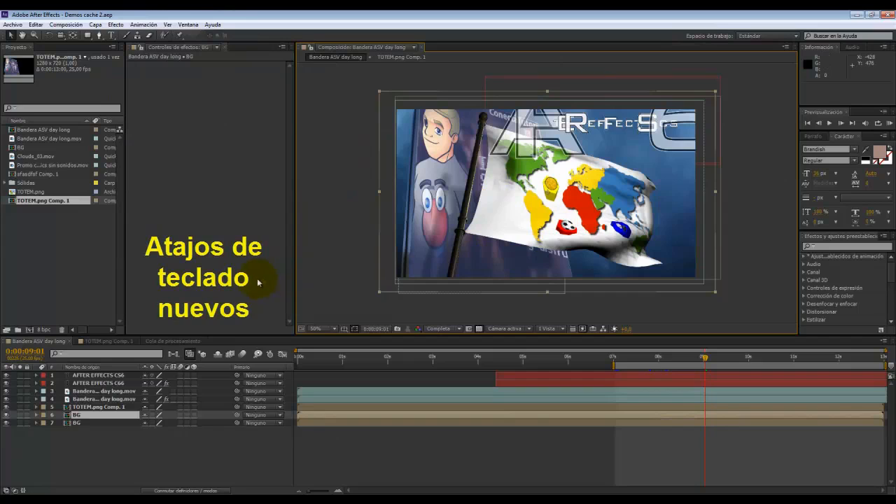
{"action": "left_click", "coordinate": [77, 25]}
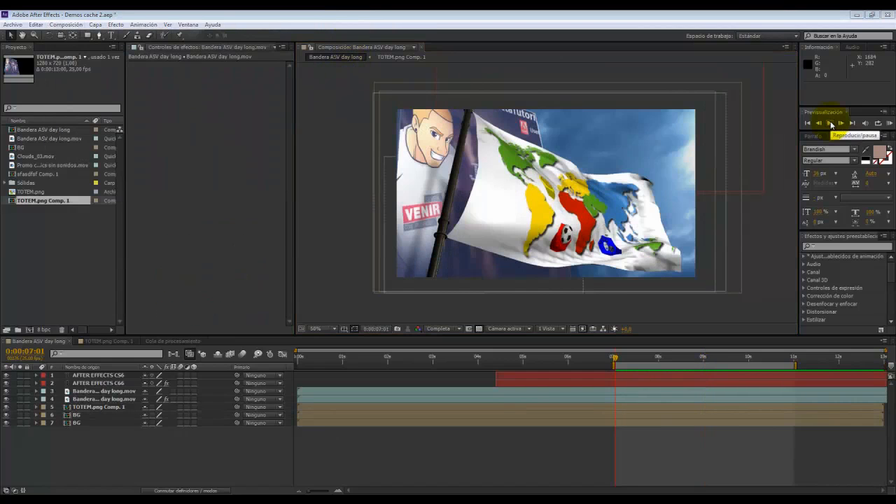
- Preview the Bandera ASV day long composition and apply the Posterización effect to layer 3, Bandera ASV day long.mov
{"action": "left_click", "coordinate": [831, 125]}
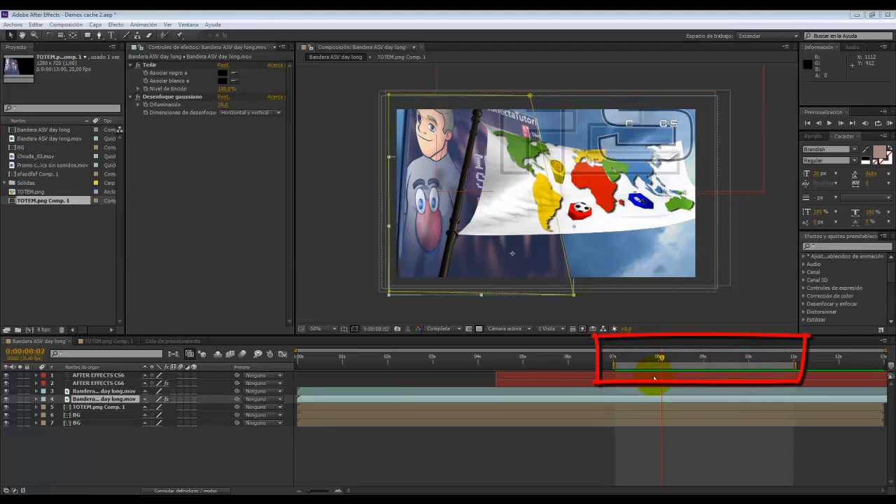
{"action": "left_click", "coordinate": [105, 390]}
{"action": "right_click", "coordinate": [105, 391]}
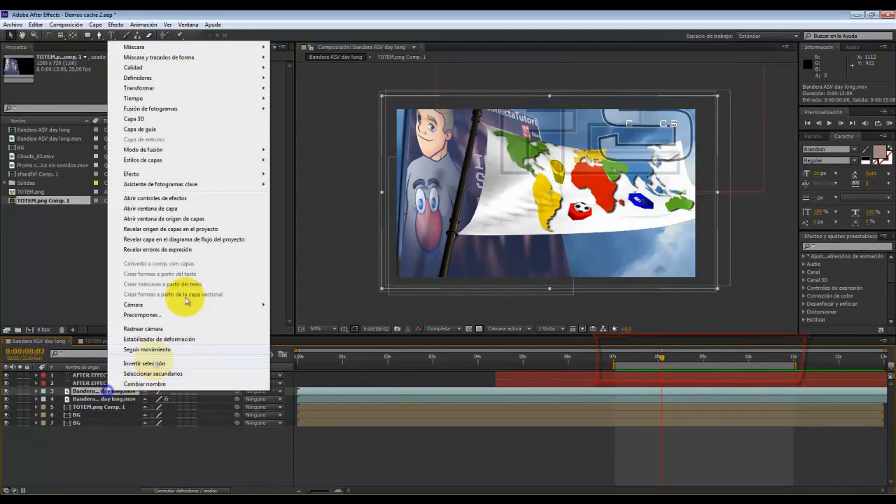
{"action": "mouse_move", "coordinate": [174, 175]}
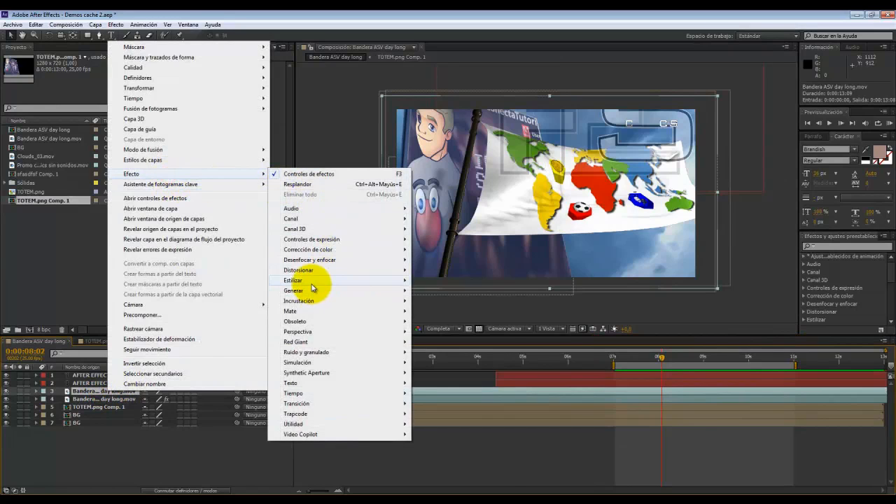
{"action": "mouse_move", "coordinate": [314, 280]}
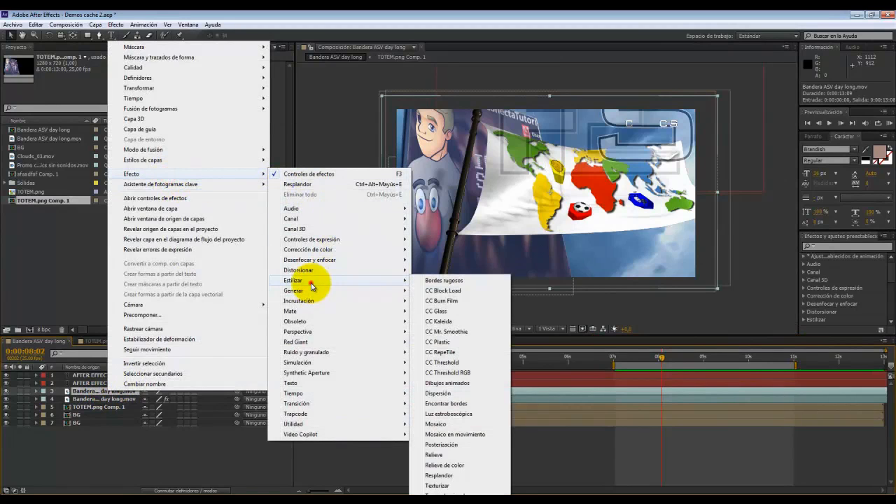
{"action": "left_click", "coordinate": [455, 447]}
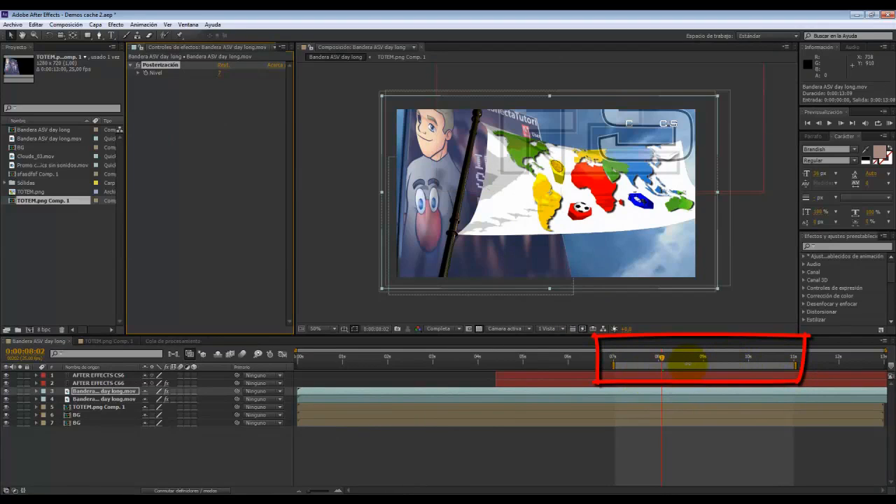
- Set the current time to 0:00:07:03 and preview the composition with the posterized flag footage, stopping partway through
{"action": "left_click", "coordinate": [620, 360]}
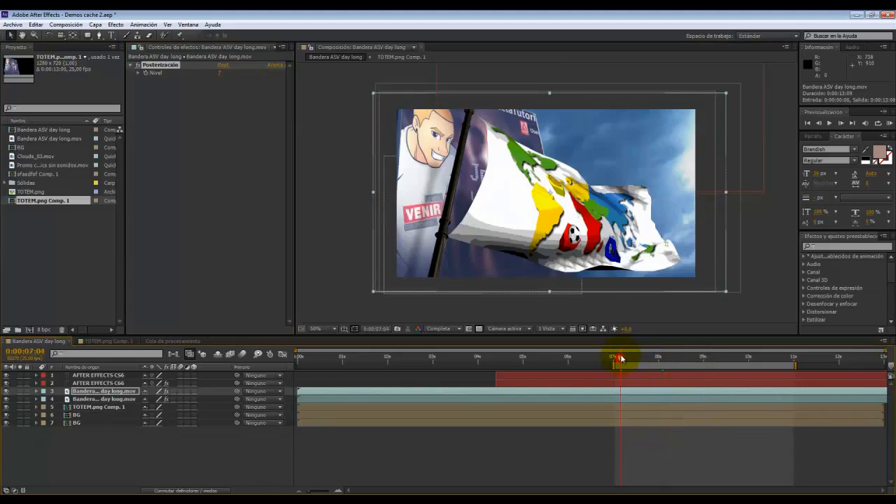
{"action": "left_click_drag", "start_coordinate": [621, 358], "coordinate": [618, 355]}
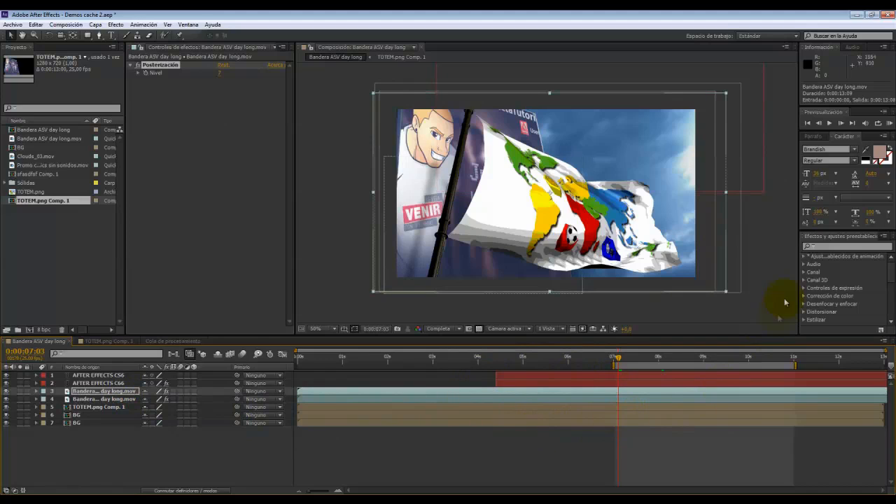
{"action": "left_click", "coordinate": [829, 123]}
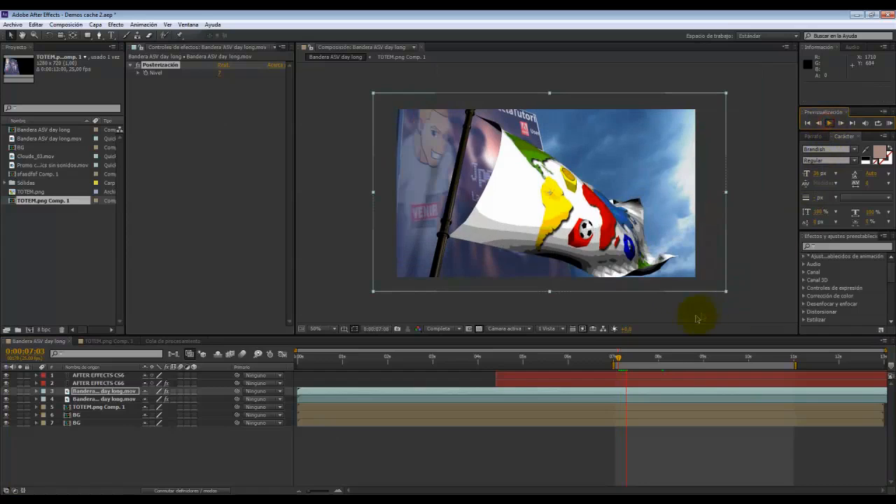
{"action": "left_click_drag", "start_coordinate": [616, 364], "coordinate": [635, 373]}
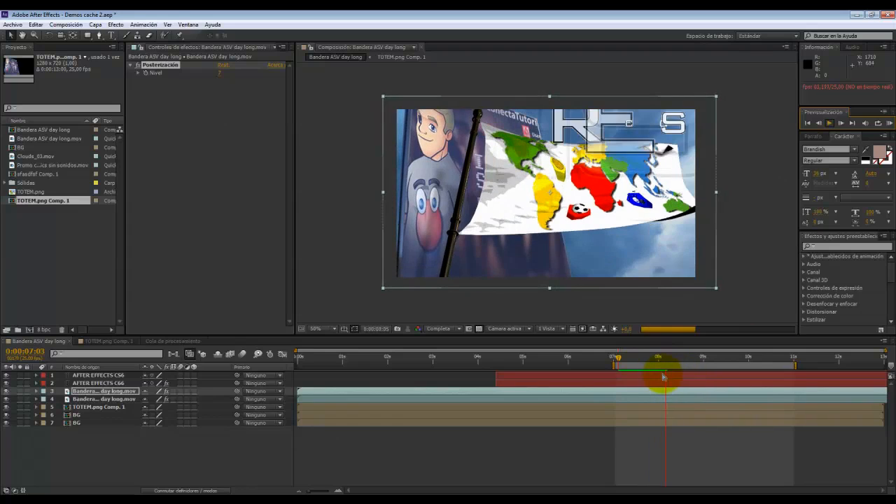
{"action": "left_click", "coordinate": [830, 123]}
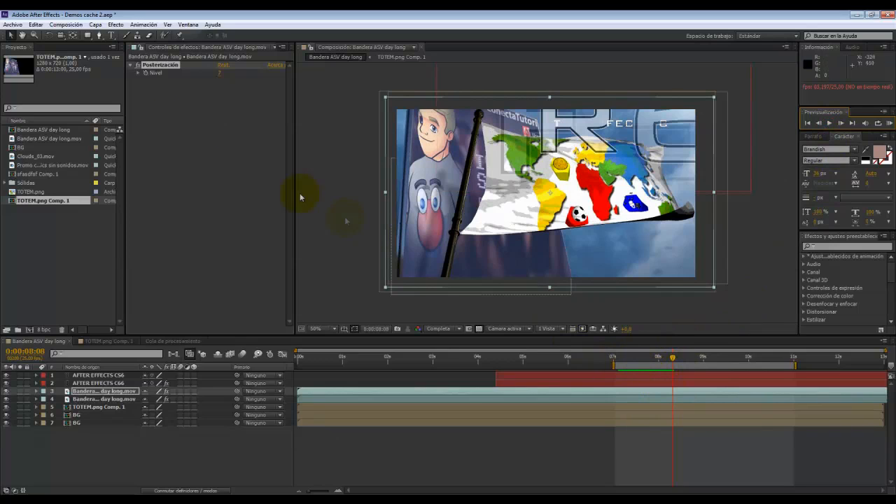
- Undo the Posterización effect and play the composition preview again to check the cached frames
{"action": "left_click", "coordinate": [34, 26]}
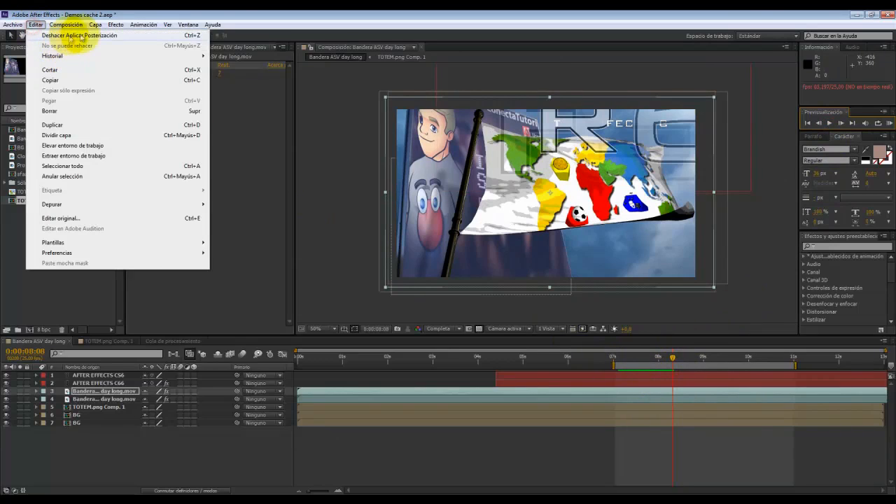
{"action": "left_click", "coordinate": [114, 38]}
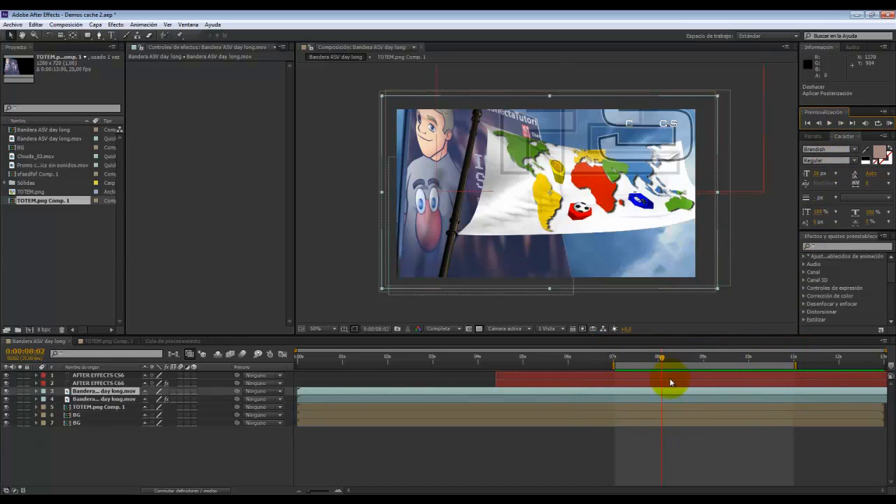
{"action": "left_click", "coordinate": [830, 124]}
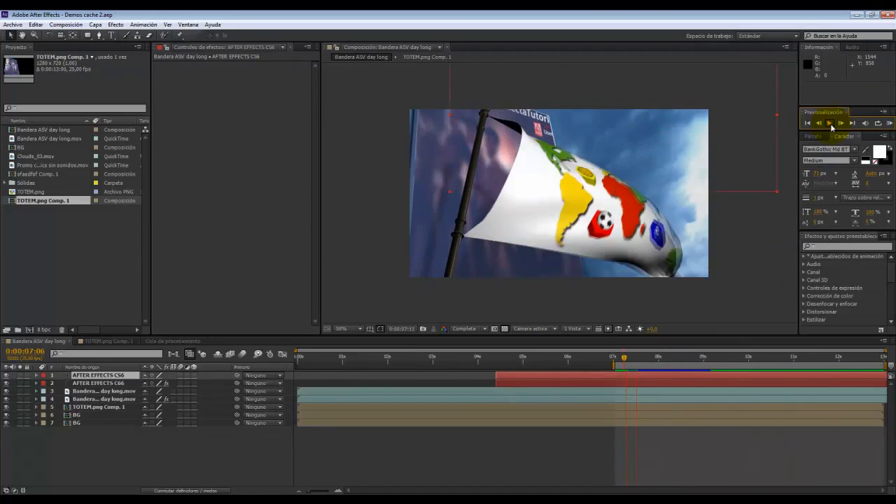
{"action": "left_click", "coordinate": [830, 123]}
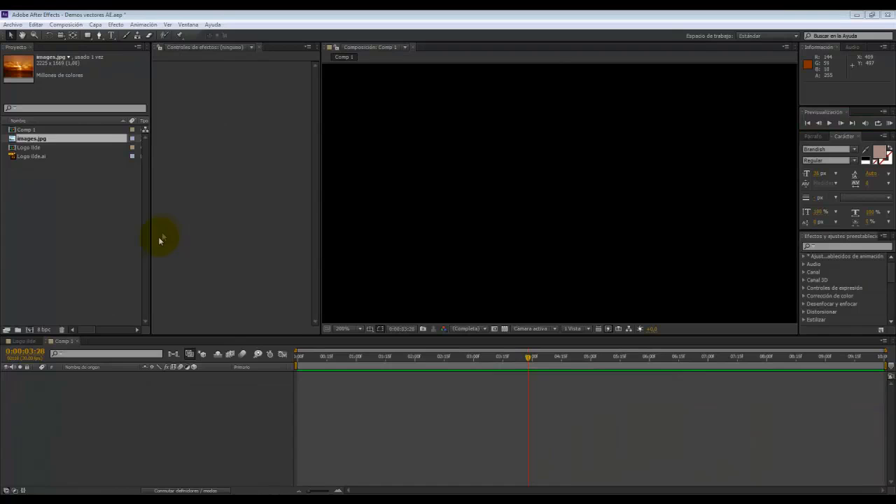
{"action": "left_click", "coordinate": [95, 25]}
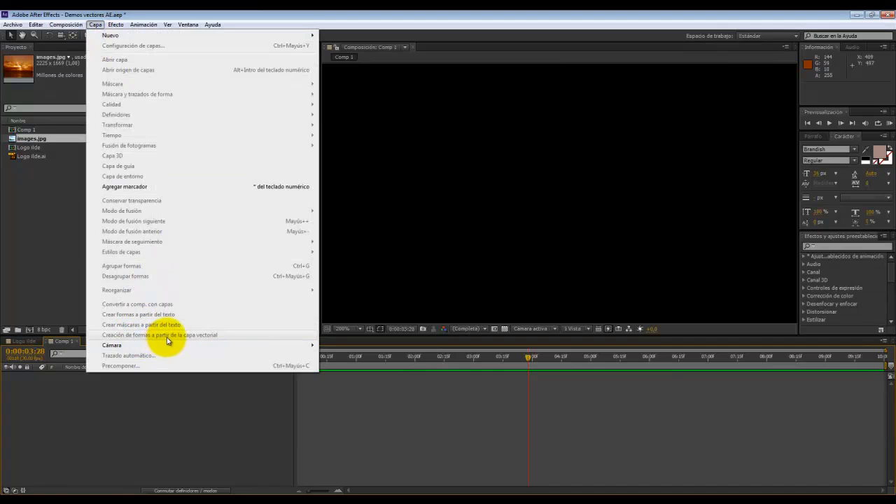
{"action": "left_click", "coordinate": [165, 390]}
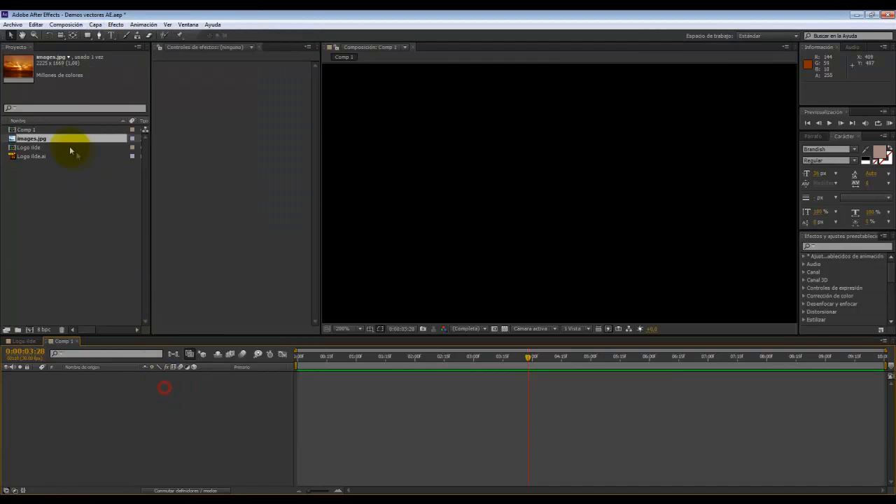
- Add Logo ilde.ai to the Comp 1 timeline and create shapes from that vector layer
{"action": "left_click_drag", "start_coordinate": [43, 156], "coordinate": [77, 385]}
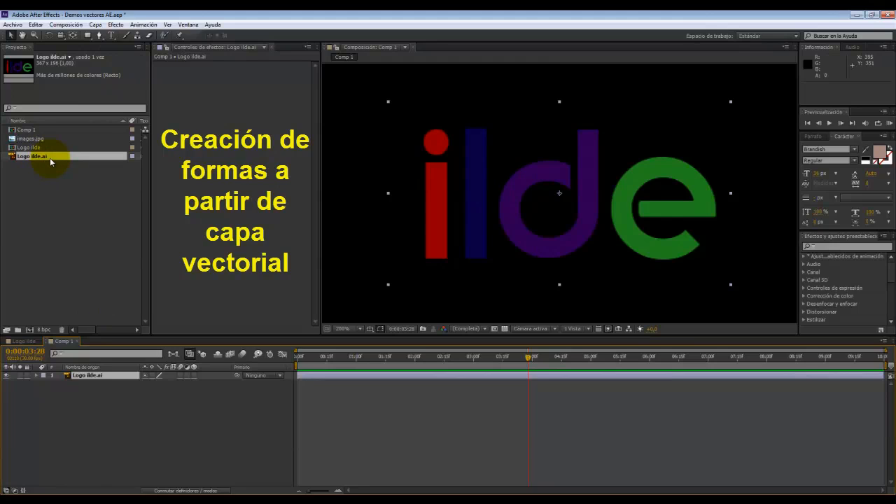
{"action": "left_click", "coordinate": [96, 377]}
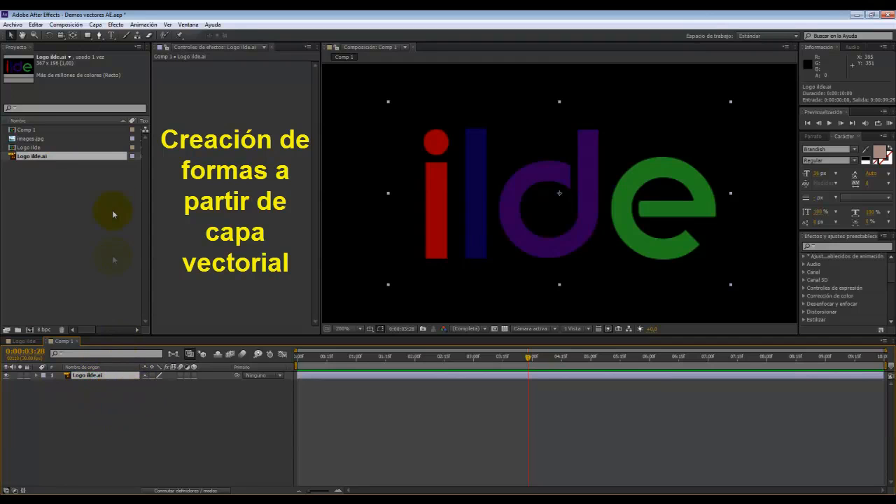
{"action": "left_click", "coordinate": [95, 24]}
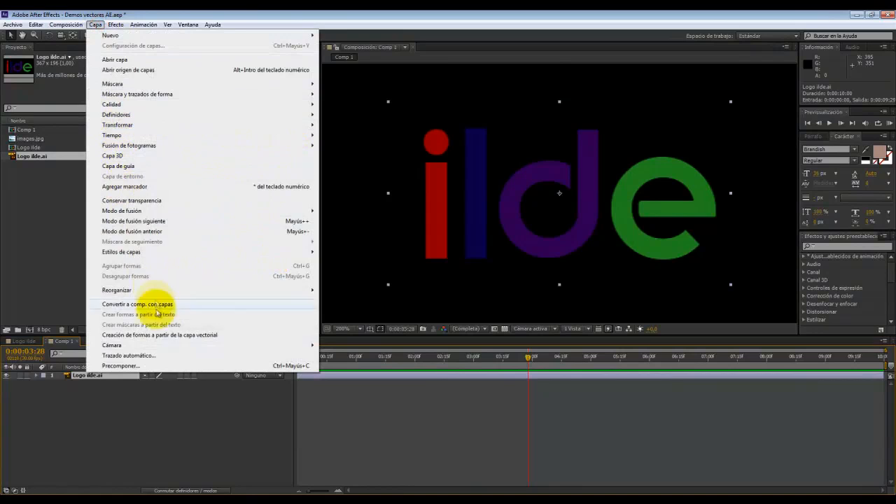
{"action": "left_click", "coordinate": [158, 336]}
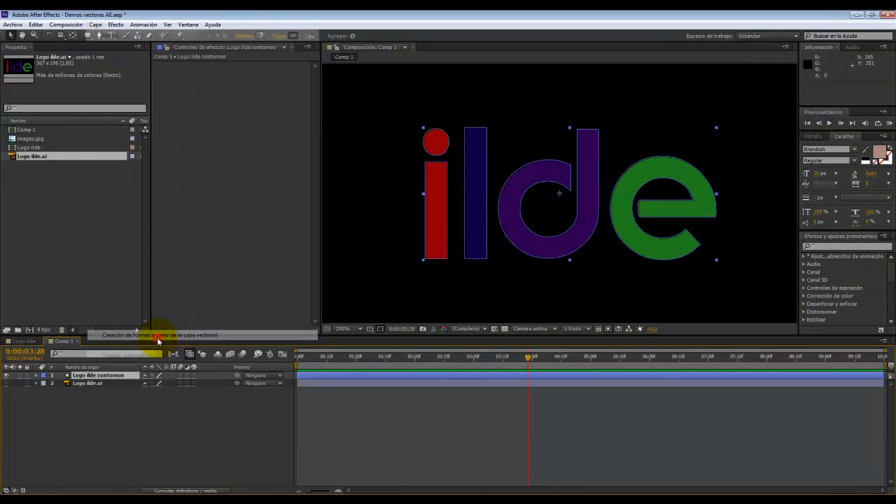
- Delete the original Logo ilde.ai layer and expand the contents of the Logo ilde contornos shape layer
{"action": "left_click", "coordinate": [103, 382]}
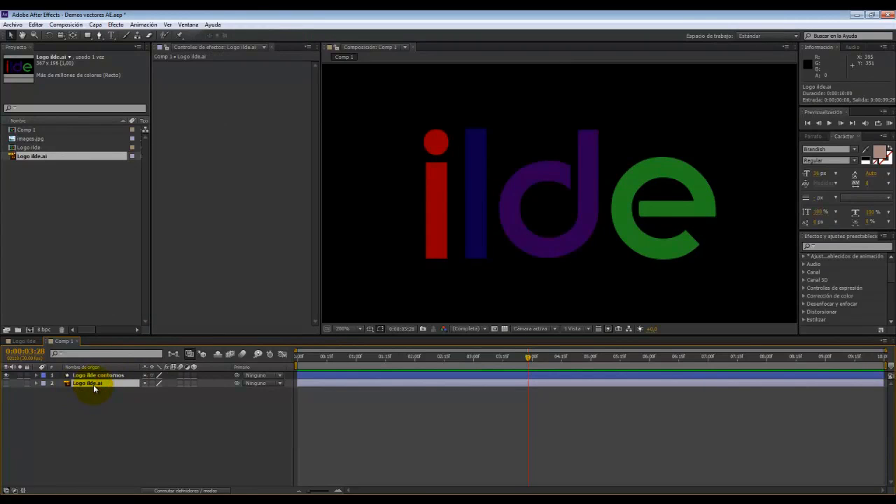
{"action": "key", "text": "Delete"}
{"action": "left_click", "coordinate": [96, 376]}
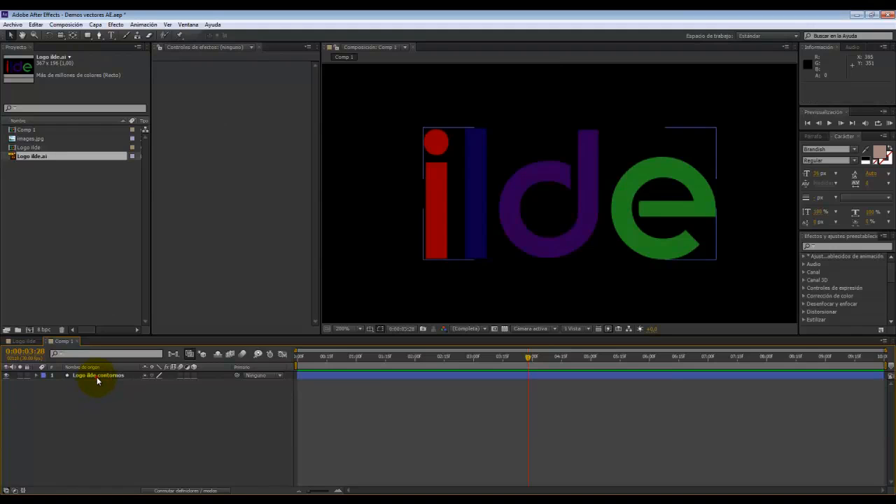
{"action": "left_click", "coordinate": [37, 378]}
{"action": "left_click", "coordinate": [37, 376]}
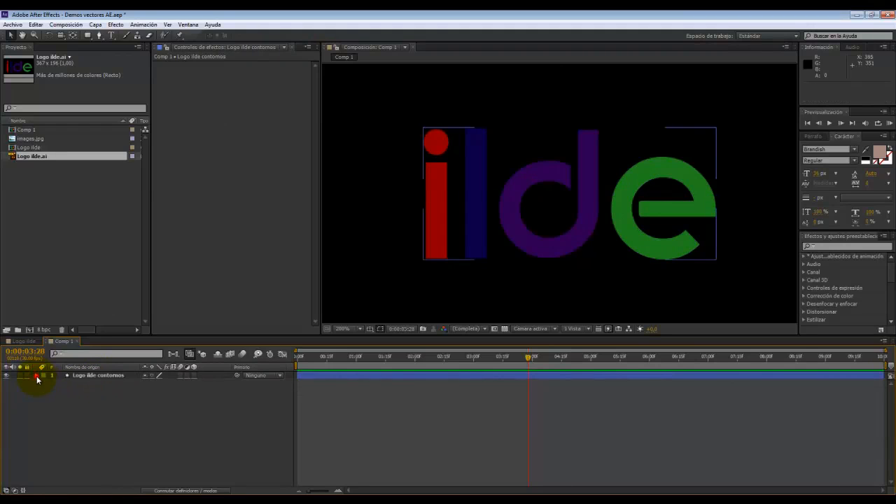
{"action": "left_click", "coordinate": [44, 384]}
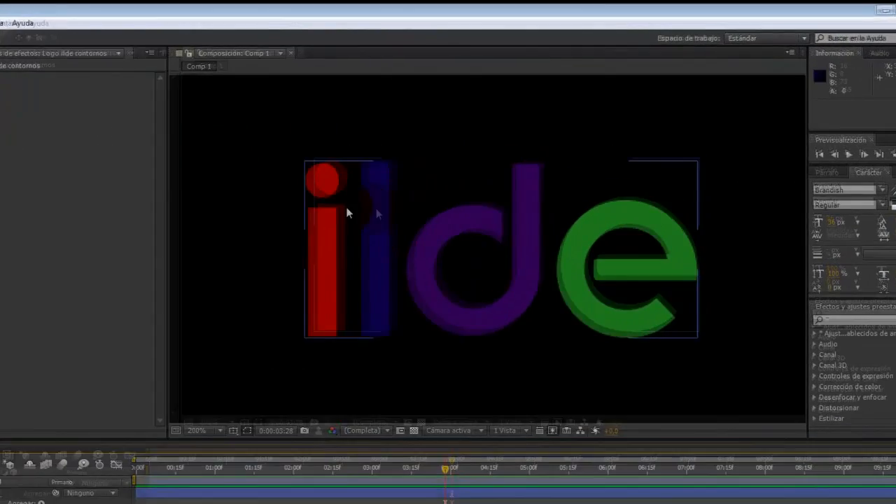
- Select the logo's individual letter shapes one after another in the composition, finishing with the red letter i
{"action": "left_click", "coordinate": [433, 195]}
{"action": "left_click", "coordinate": [470, 189]}
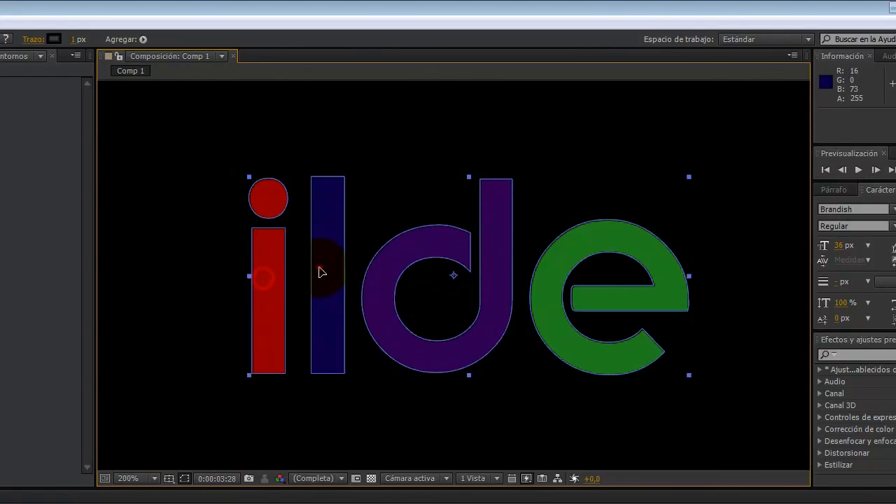
{"action": "double_click", "coordinate": [329, 266]}
{"action": "left_click", "coordinate": [374, 277]}
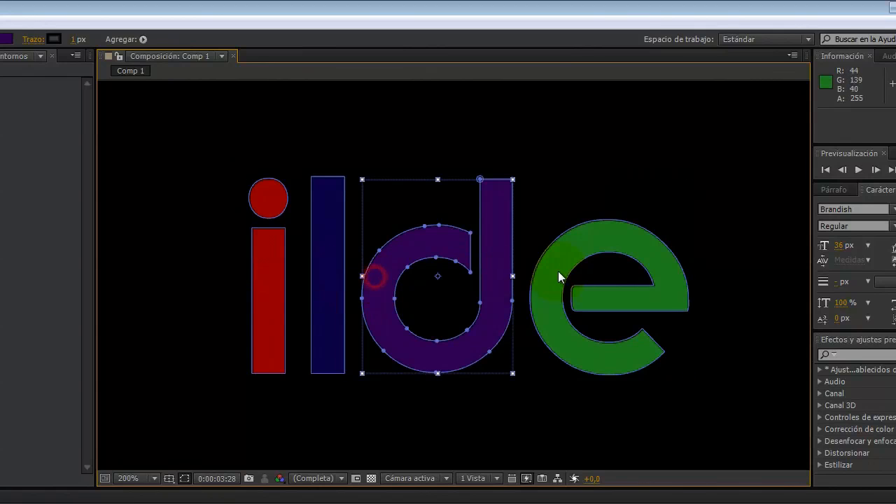
{"action": "left_click", "coordinate": [559, 272]}
{"action": "left_click", "coordinate": [280, 297]}
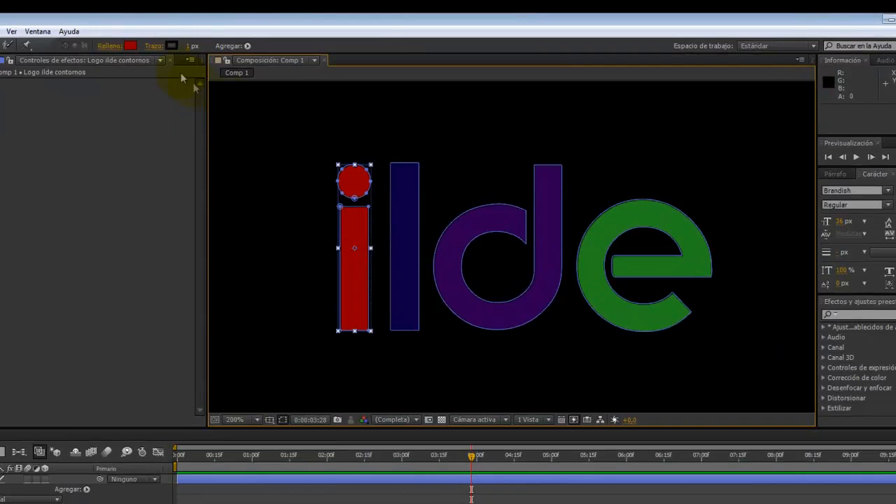
- Give the letter i a light pink fill (about F68C8C) and a white stroke, FFFFFF, 3 px wide
{"action": "left_click", "coordinate": [132, 45]}
{"action": "left_click_drag", "start_coordinate": [80, 320], "coordinate": [26, 282]}
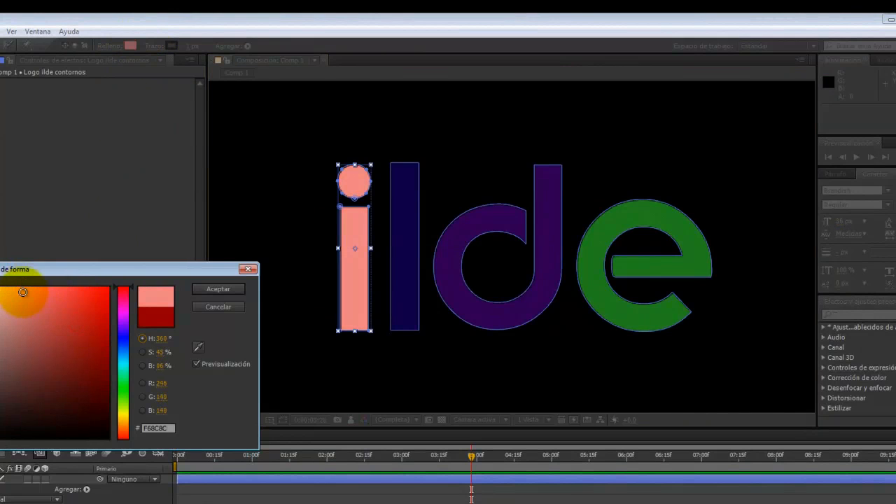
{"action": "left_click", "coordinate": [235, 289]}
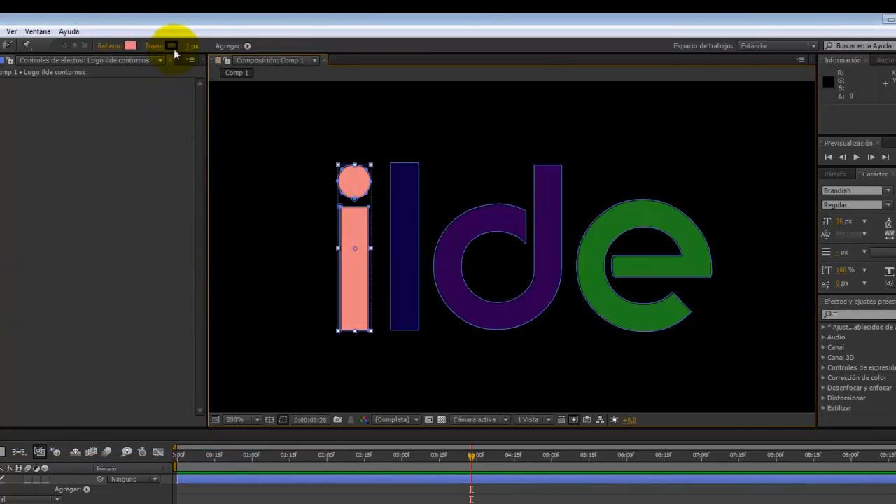
{"action": "left_click", "coordinate": [171, 46]}
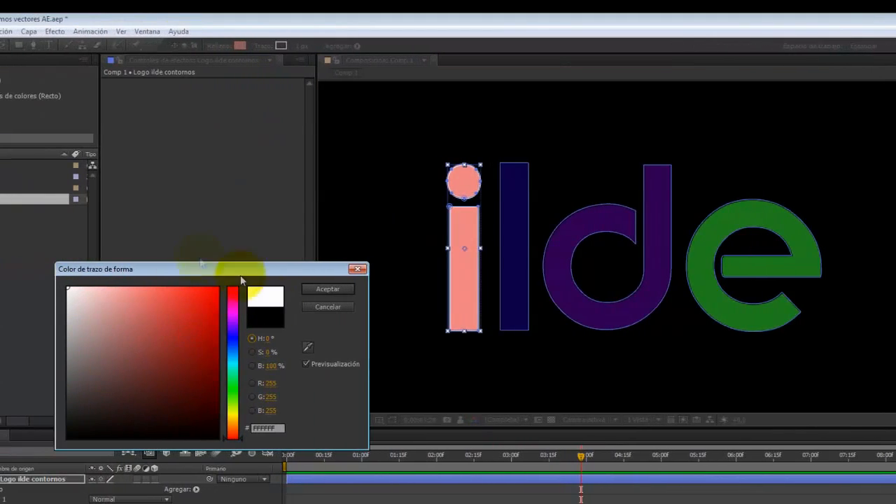
{"action": "left_click", "coordinate": [332, 291]}
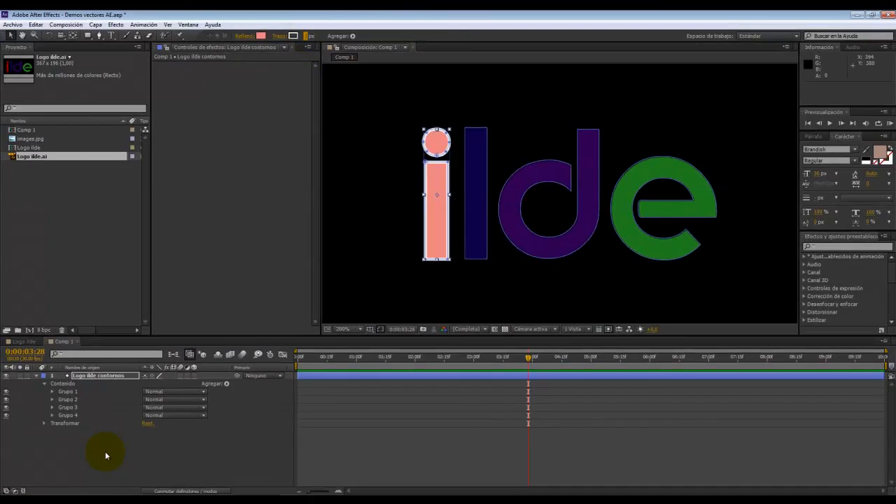
- Reshape the purple letter d by moving anchor points on its inner and upper curves and adjusting a curve handle
{"action": "left_click", "coordinate": [470, 201]}
{"action": "left_click", "coordinate": [530, 176]}
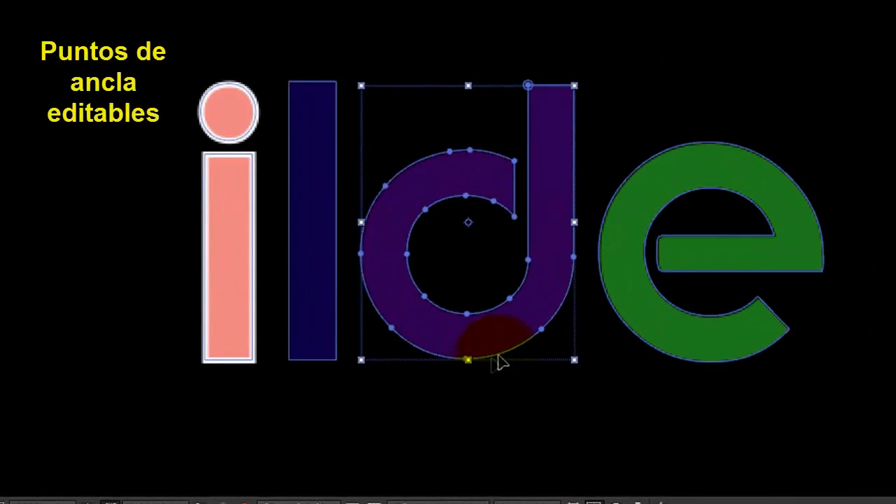
{"action": "left_click_drag", "start_coordinate": [467, 196], "coordinate": [467, 222]}
{"action": "left_click_drag", "start_coordinate": [449, 150], "coordinate": [435, 126]}
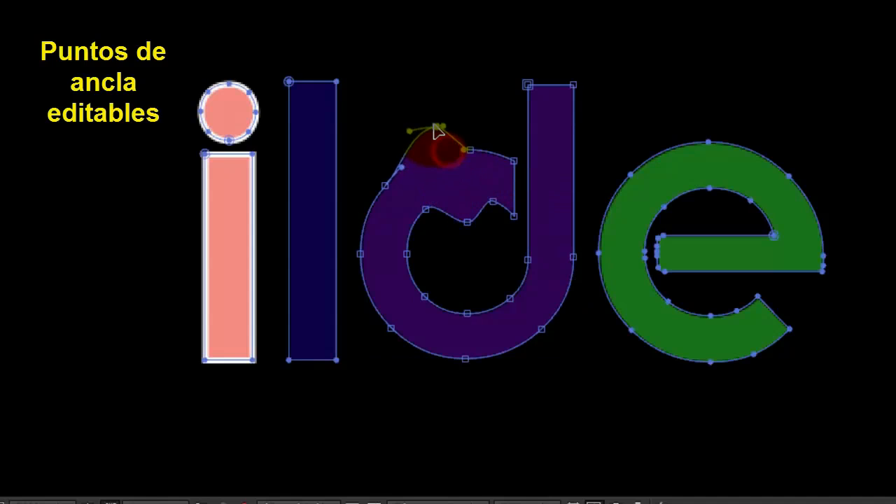
{"action": "left_click_drag", "start_coordinate": [402, 170], "coordinate": [382, 150]}
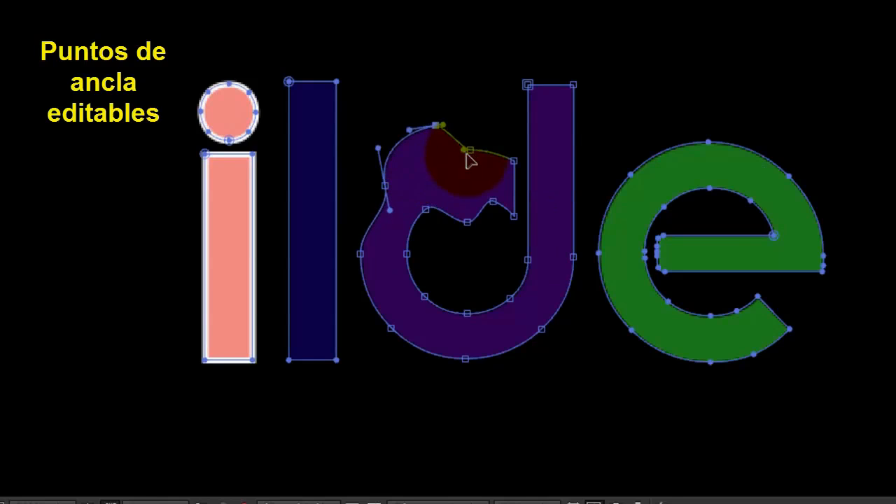
{"action": "left_click_drag", "start_coordinate": [470, 152], "coordinate": [469, 115]}
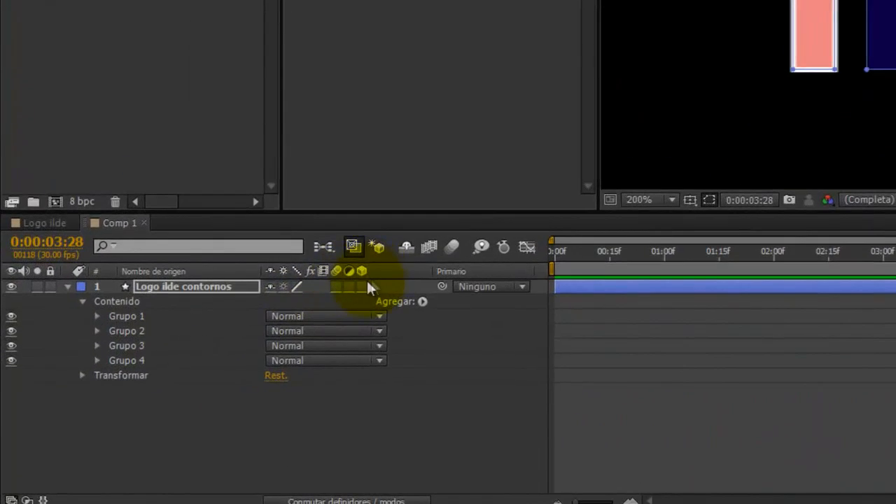
- Make the Logo ilde contornos layer 3D and set its Y rotation to 36°
{"action": "left_click", "coordinate": [360, 286]}
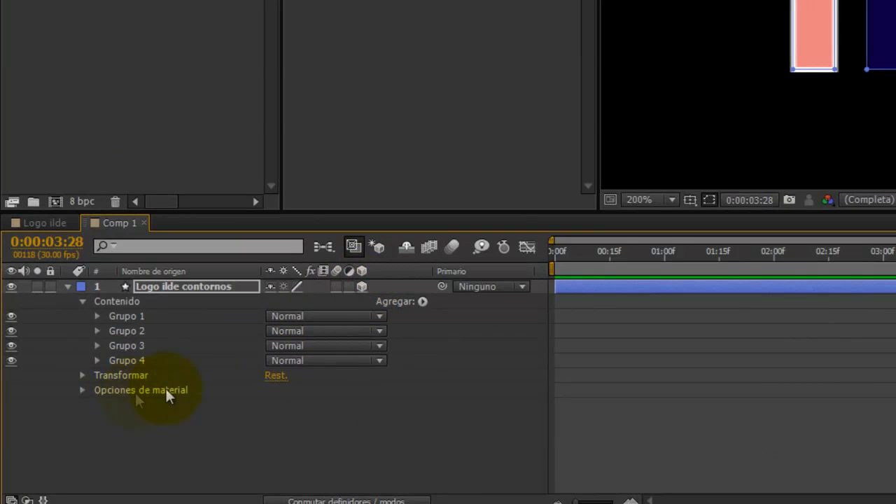
{"action": "left_click", "coordinate": [82, 375]}
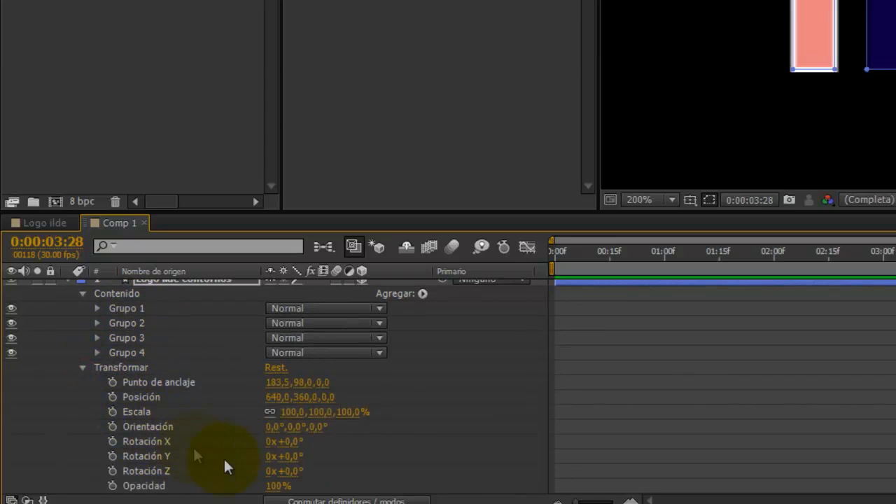
{"action": "left_click_drag", "start_coordinate": [283, 457], "coordinate": [305, 450]}
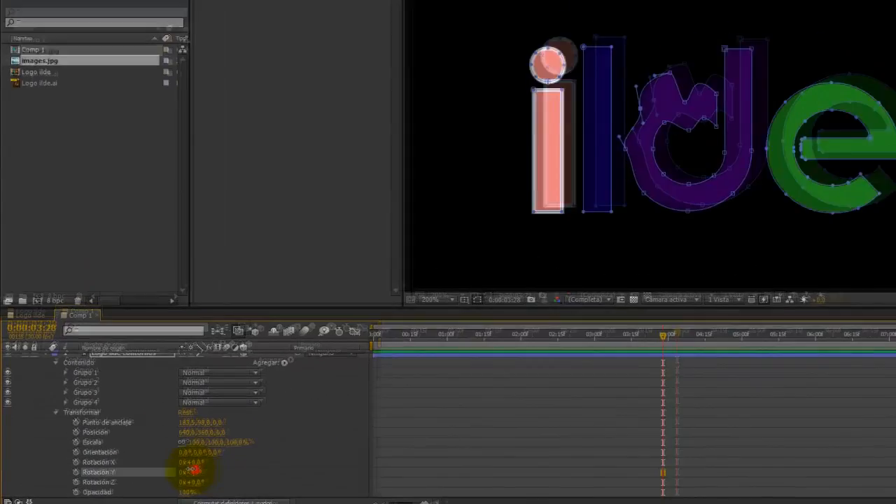
{"action": "left_click_drag", "start_coordinate": [187, 471], "coordinate": [197, 471]}
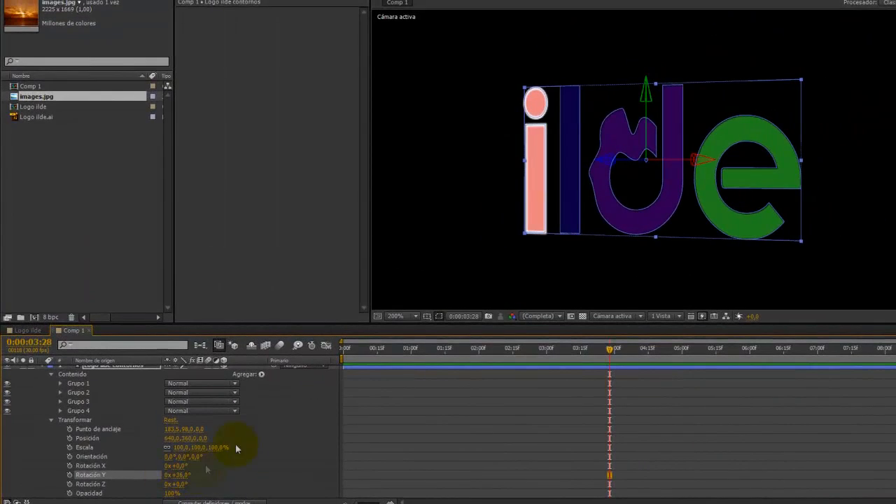
- Collapse the logo layer's transform properties and add images.jpg to Comp 1 as a background beneath the logo
{"action": "left_click", "coordinate": [52, 419]}
{"action": "left_click_drag", "start_coordinate": [49, 109], "coordinate": [60, 445]}
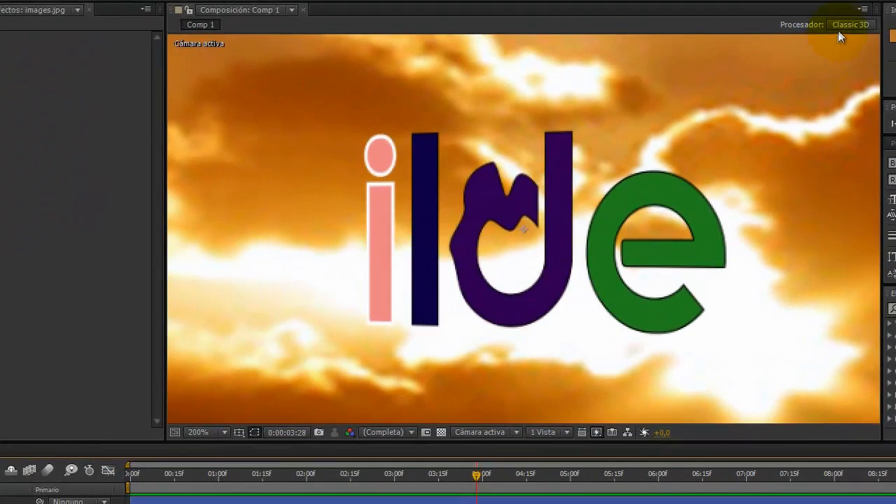
- Change Comp 1's renderer to ray-traced 3D (3D con trazo de rayo), checking its quality options before applying
{"action": "left_click", "coordinate": [842, 24]}
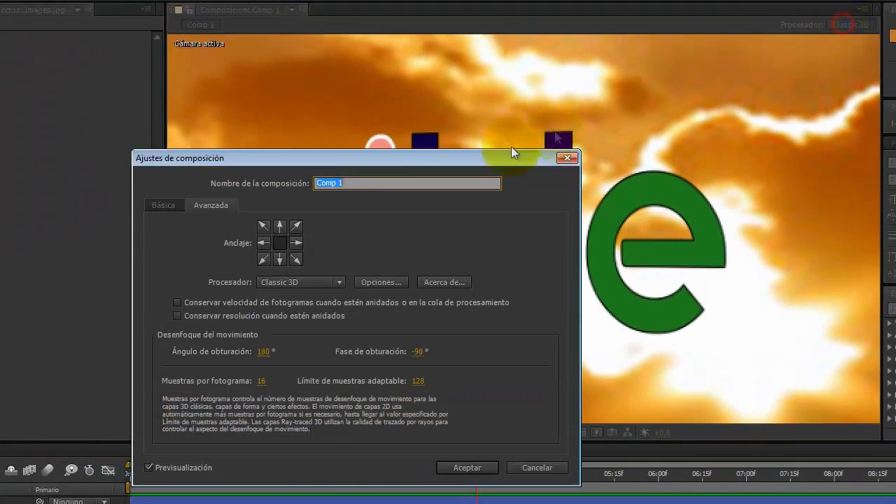
{"action": "left_click", "coordinate": [342, 282]}
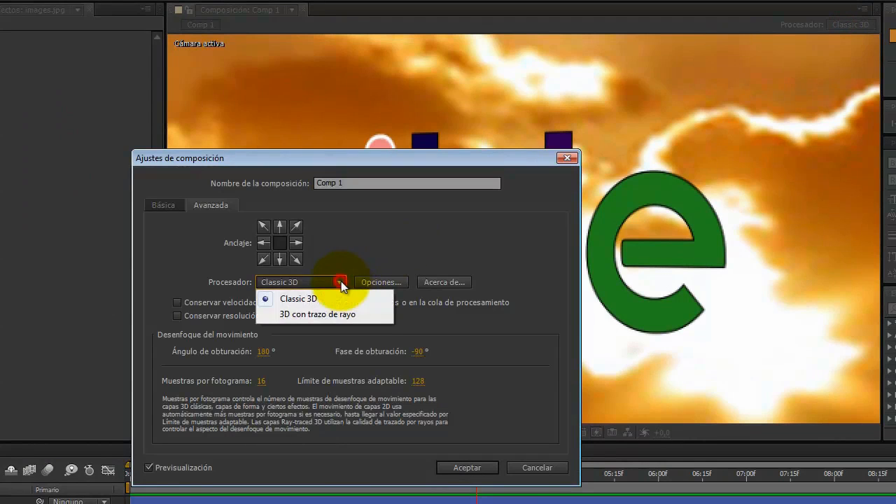
{"action": "left_click", "coordinate": [322, 315]}
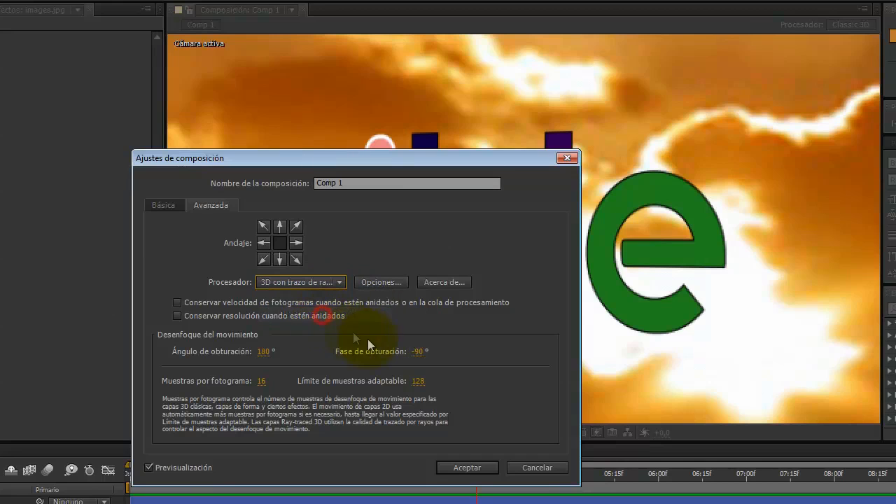
{"action": "left_click", "coordinate": [391, 283]}
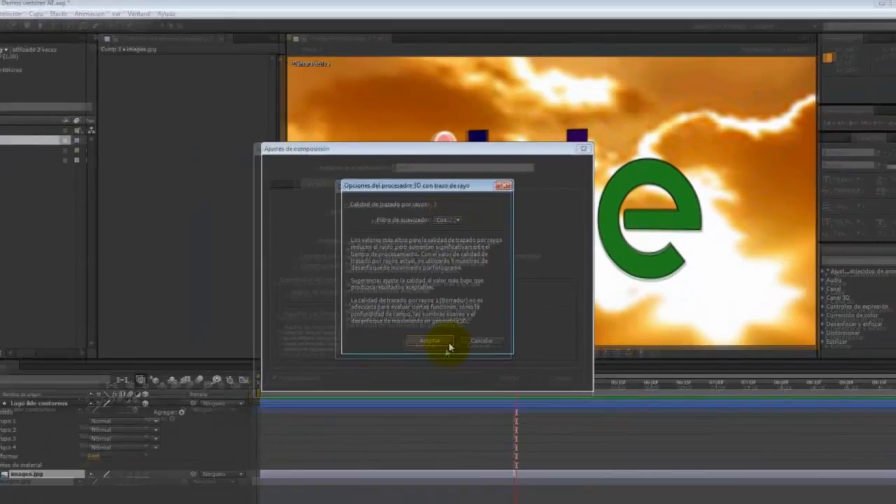
{"action": "left_click", "coordinate": [389, 420]}
{"action": "left_click", "coordinate": [522, 353]}
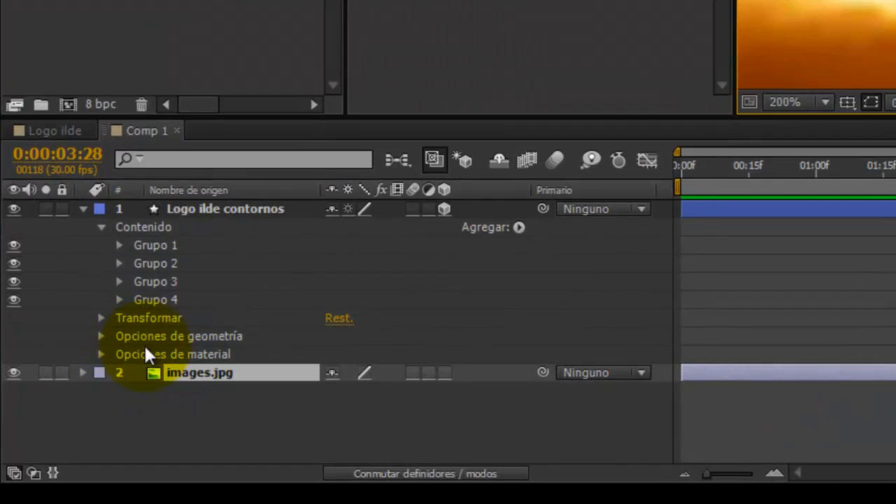
- Expand the geometry options of the Logo ilde contornos layer and review the available bevel styles
{"action": "left_click", "coordinate": [102, 338]}
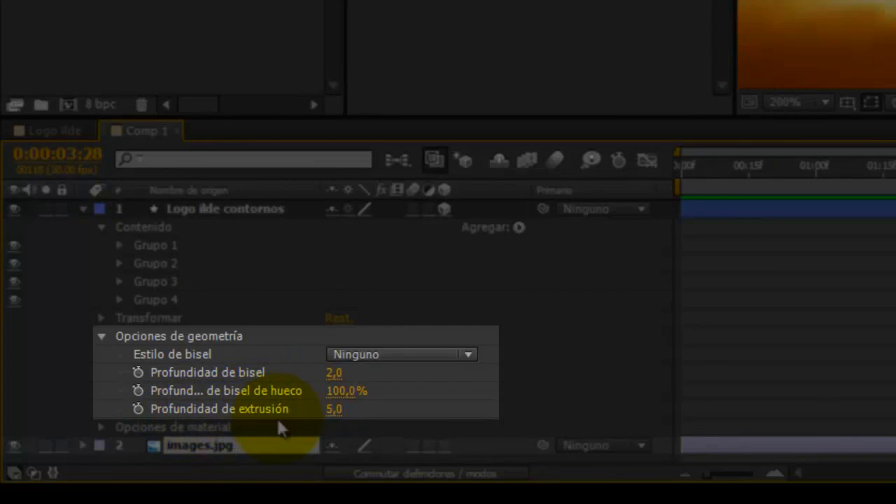
{"action": "left_click", "coordinate": [413, 353]}
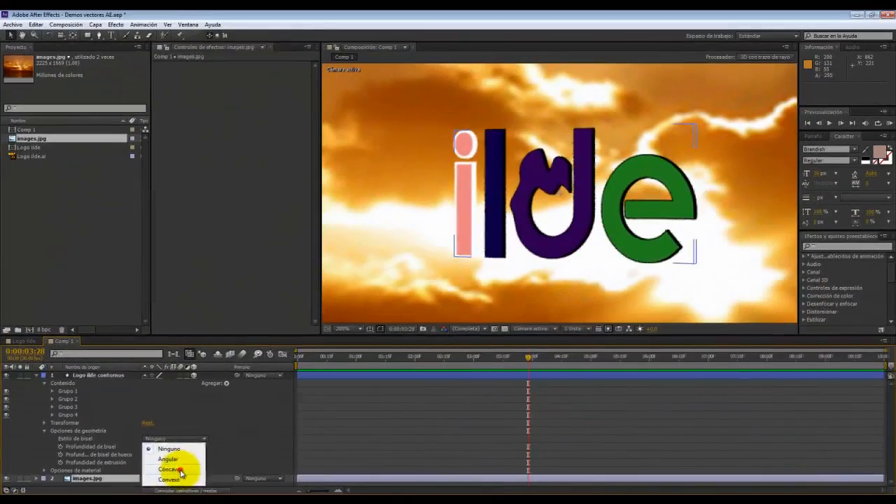
{"action": "left_click", "coordinate": [395, 425]}
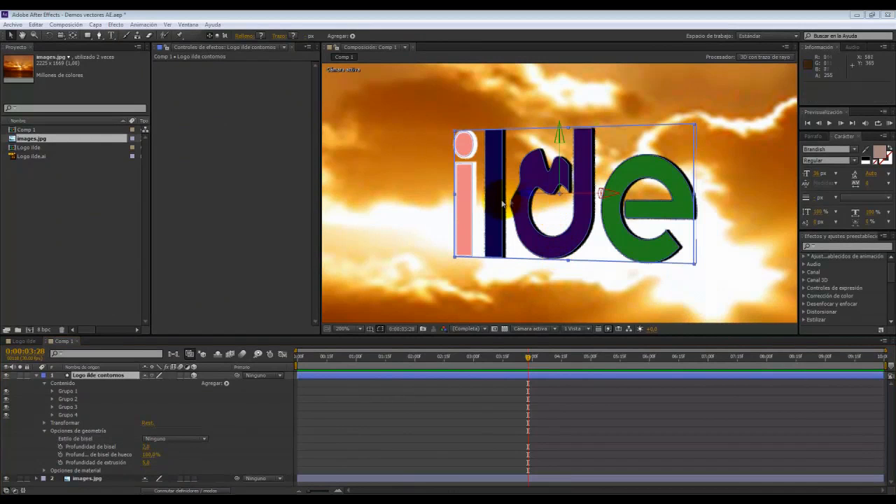
- Distort the extruded letters by moving the d's inner vertex, the e's upper-right vertex, the l's top-right corner and the i's bottom-left corner
{"action": "left_click", "coordinate": [554, 243]}
{"action": "left_click", "coordinate": [554, 242]}
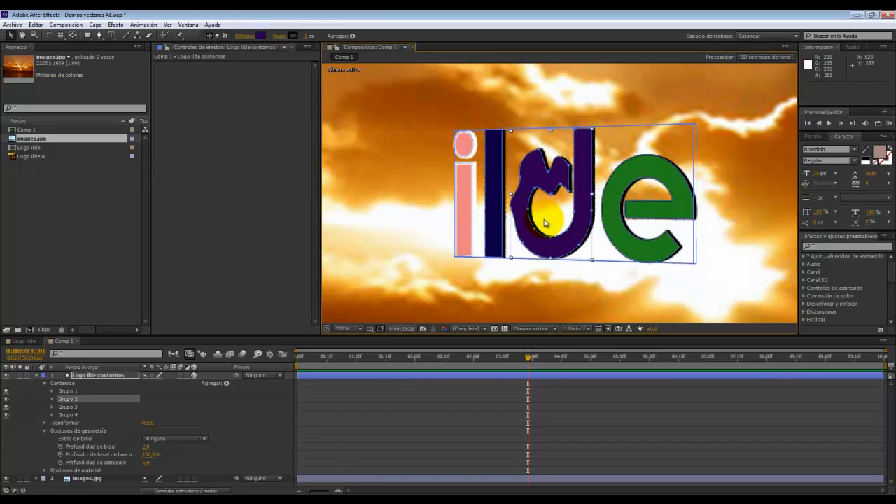
{"action": "left_click_drag", "start_coordinate": [529, 211], "coordinate": [564, 218]}
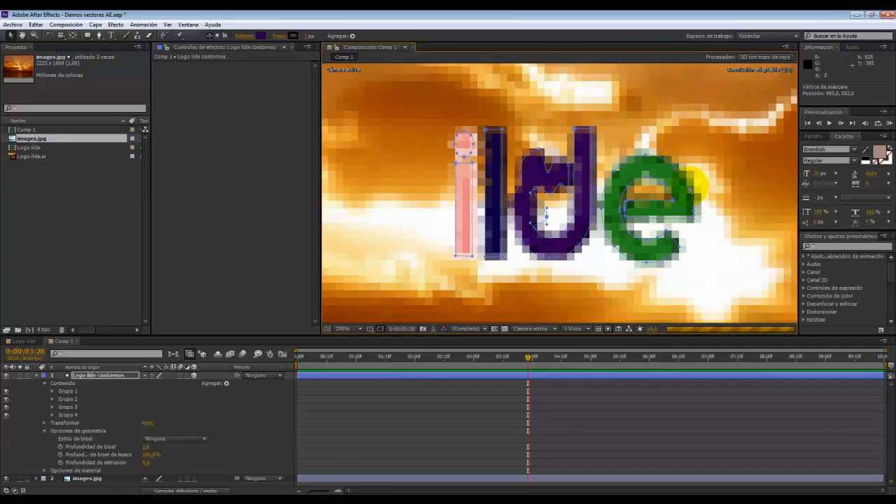
{"action": "left_click_drag", "start_coordinate": [688, 169], "coordinate": [714, 168]}
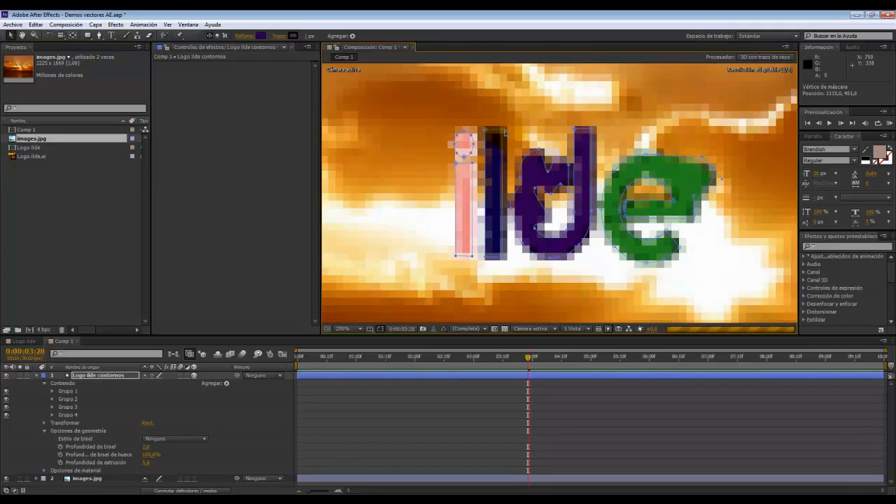
{"action": "left_click_drag", "start_coordinate": [504, 131], "coordinate": [527, 123]}
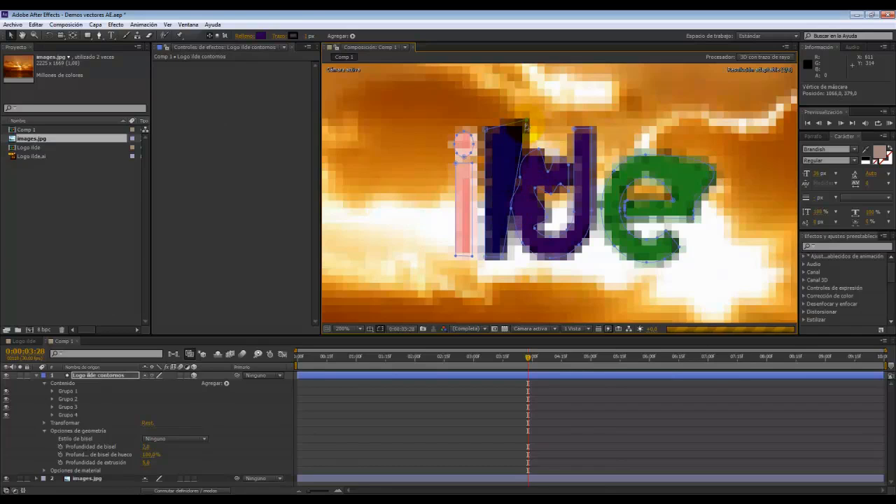
{"action": "left_click_drag", "start_coordinate": [528, 121], "coordinate": [509, 121]}
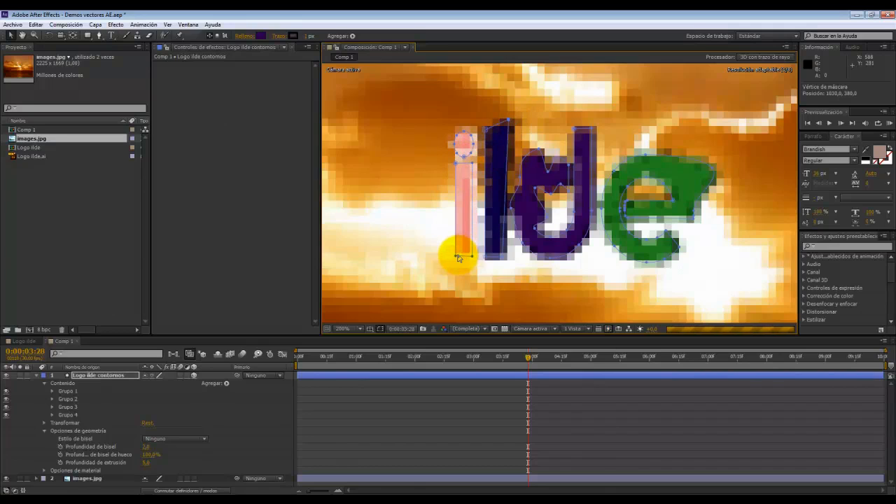
{"action": "left_click_drag", "start_coordinate": [456, 257], "coordinate": [441, 265]}
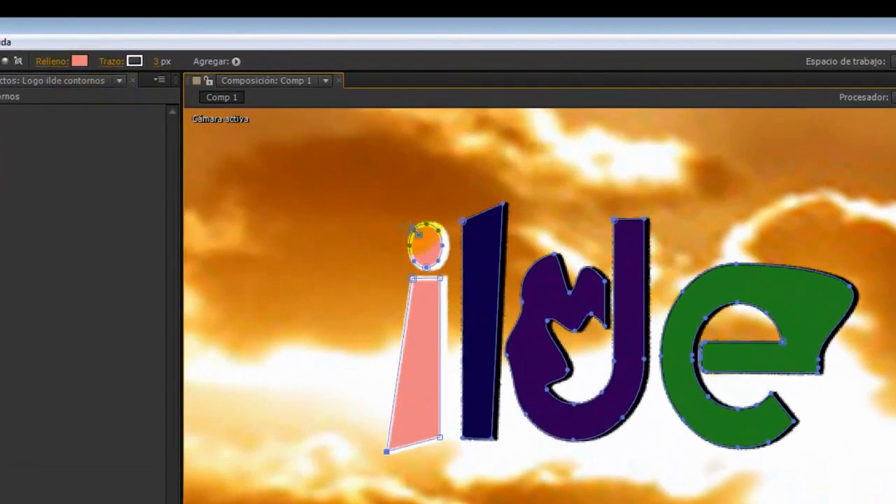
- Change the letter l's fill to dark red, 490000, thicken its stroke, and deselect the logo
{"action": "left_click", "coordinate": [472, 236]}
{"action": "left_click", "coordinate": [472, 236]}
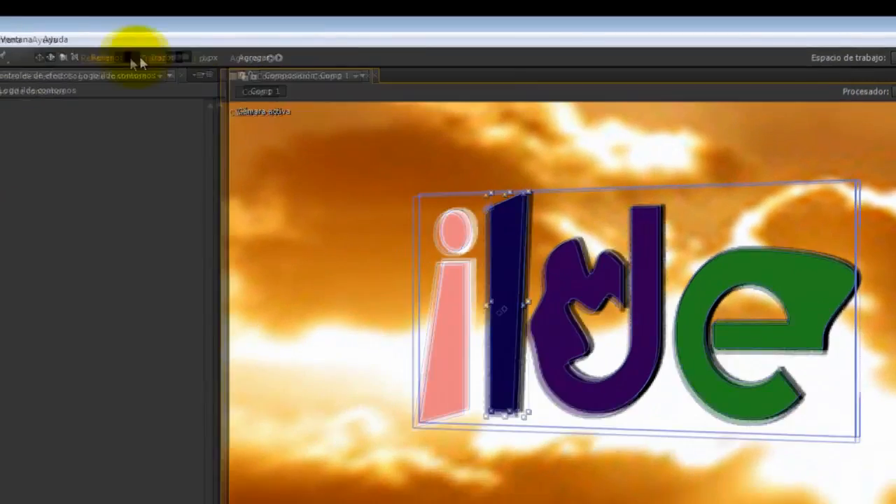
{"action": "left_click", "coordinate": [132, 57]}
{"action": "left_click_drag", "start_coordinate": [127, 378], "coordinate": [145, 339]}
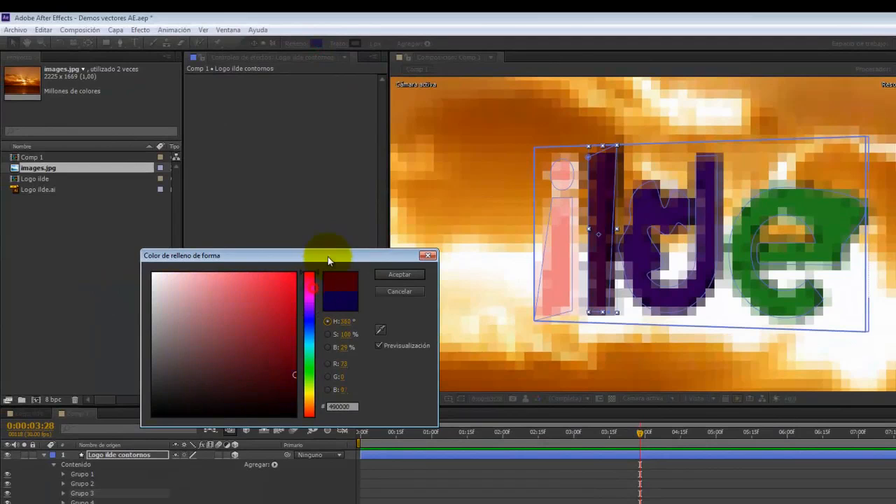
{"action": "left_click", "coordinate": [400, 275]}
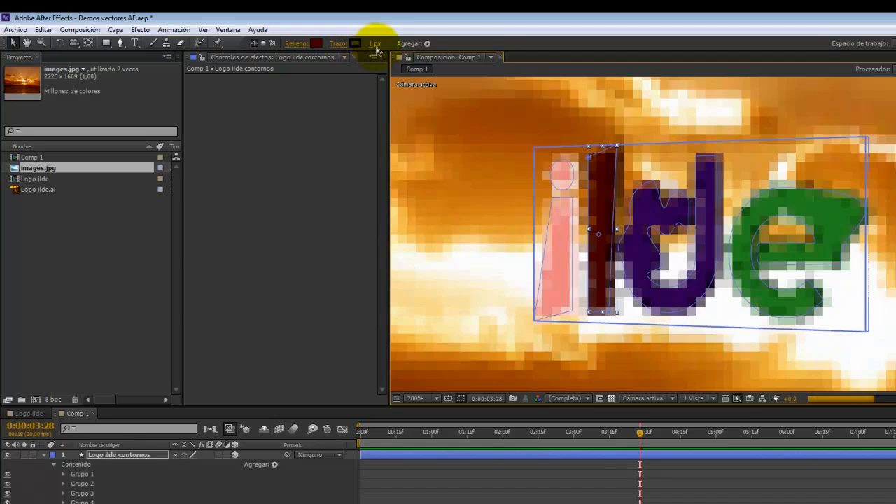
{"action": "left_click", "coordinate": [373, 44]}
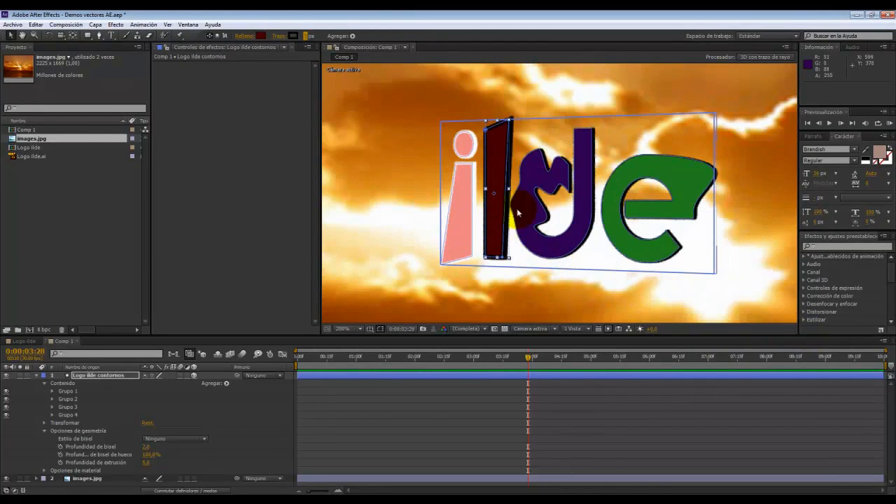
{"action": "left_click", "coordinate": [507, 298]}
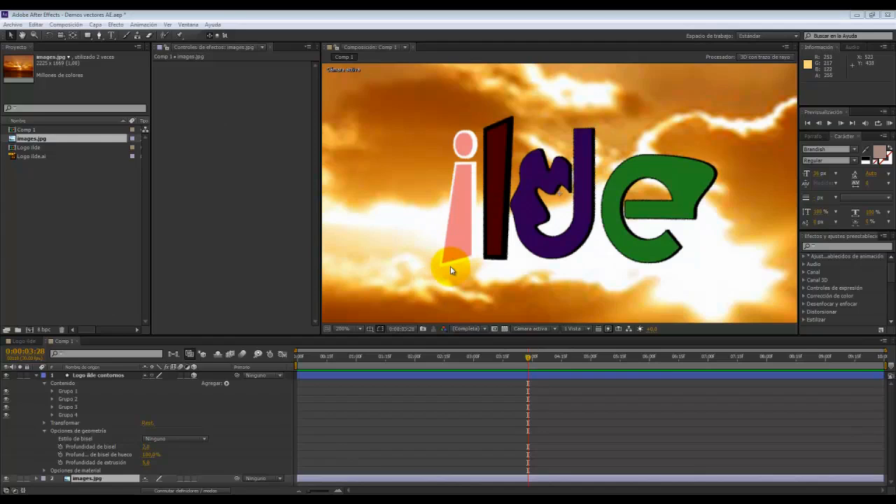
- Switch to Windows Media Player and play the rendered Demo vertores en AE video
{"action": "mouse_move", "coordinate": [74, 497]}
{"action": "left_click", "coordinate": [77, 480]}
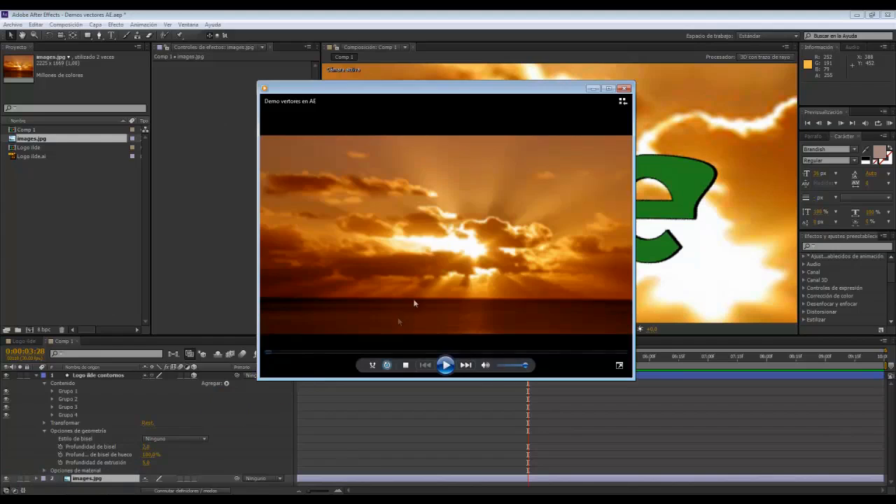
{"action": "left_click", "coordinate": [446, 367]}
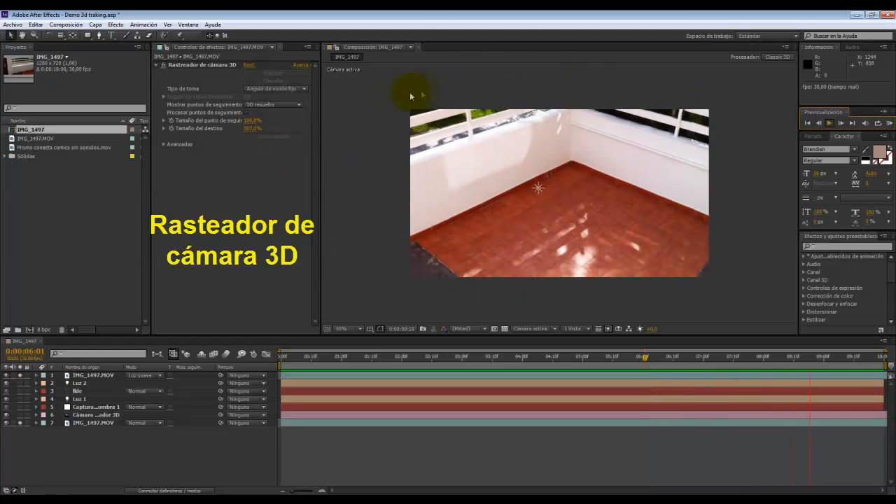
- Preview the tracked IMG_1497 composition and look over the animation and tracking commands
{"action": "left_click", "coordinate": [147, 24]}
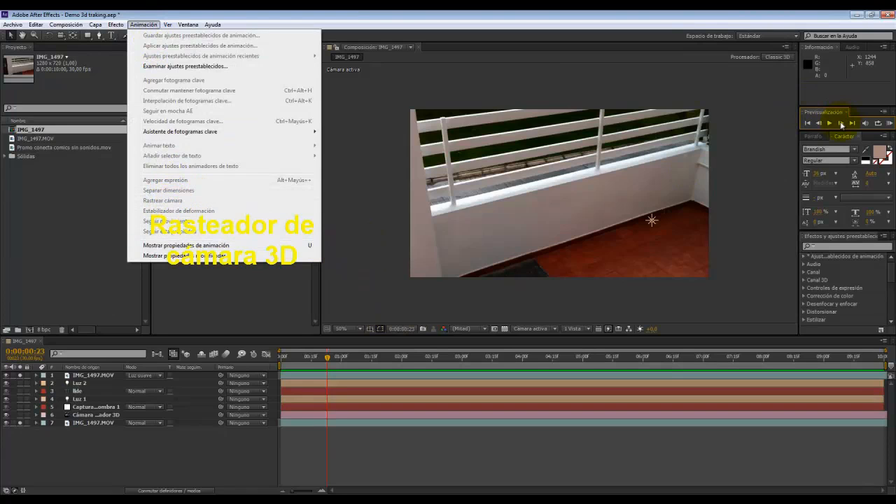
{"action": "left_click", "coordinate": [833, 123]}
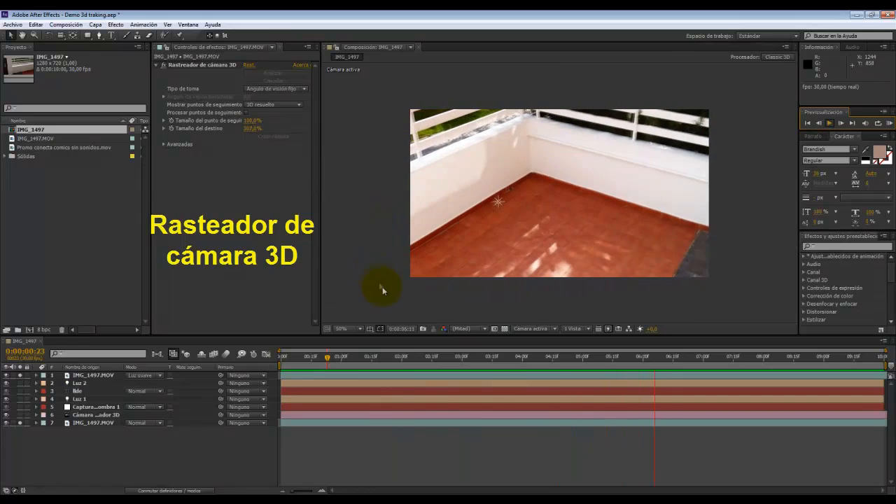
{"action": "left_click", "coordinate": [117, 455]}
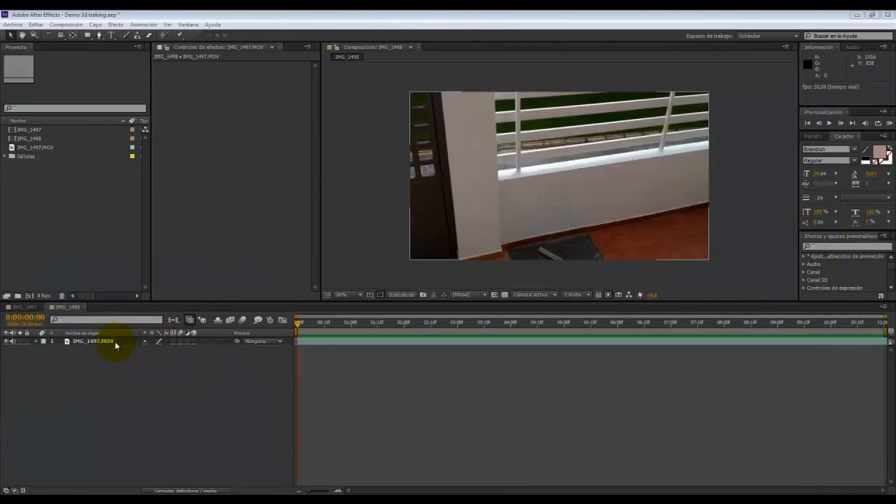
- Run the 3D camera tracker on the IMG_1497.MOV layer in the IMG_1498 composition
{"action": "left_click", "coordinate": [105, 341]}
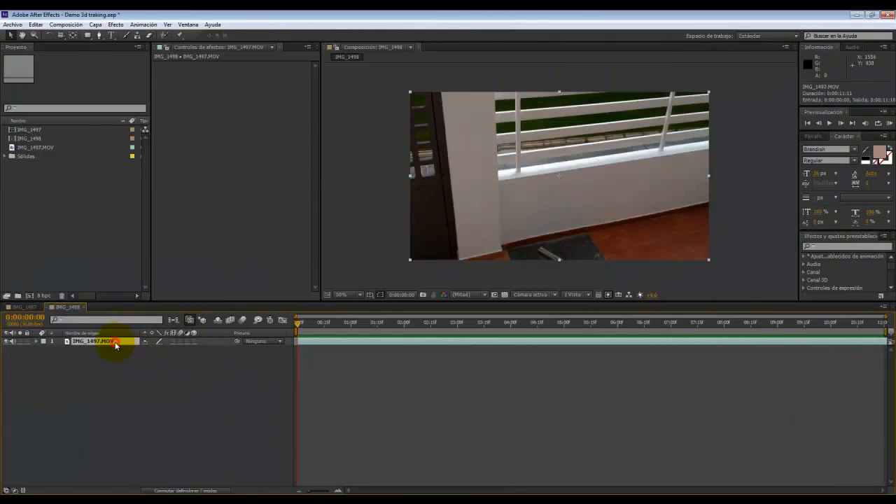
{"action": "left_click", "coordinate": [149, 24]}
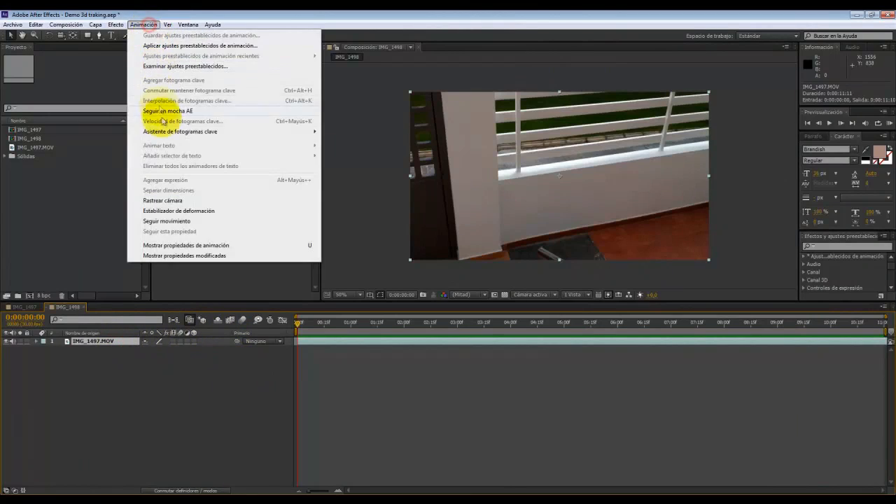
{"action": "left_click", "coordinate": [177, 203]}
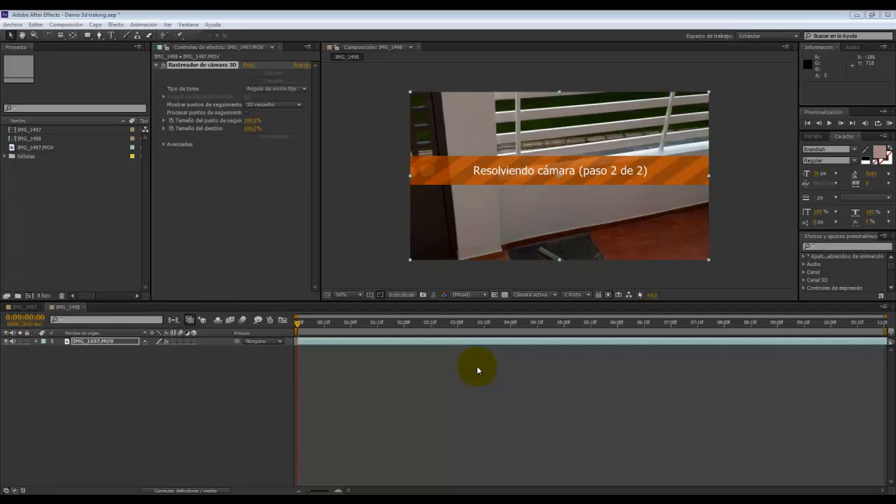
- Scrub through the solved track points, stop at 0:00:03:24 and select three neighbouring points on the tiled floor
{"action": "left_click_drag", "start_coordinate": [298, 326], "coordinate": [824, 372]}
{"action": "mouse_move", "coordinate": [823, 326]}
{"action": "left_mouse_down"}
{"action": "mouse_move", "coordinate": [483, 339]}
{"action": "mouse_move", "coordinate": [500, 343]}
{"action": "left_mouse_up"}
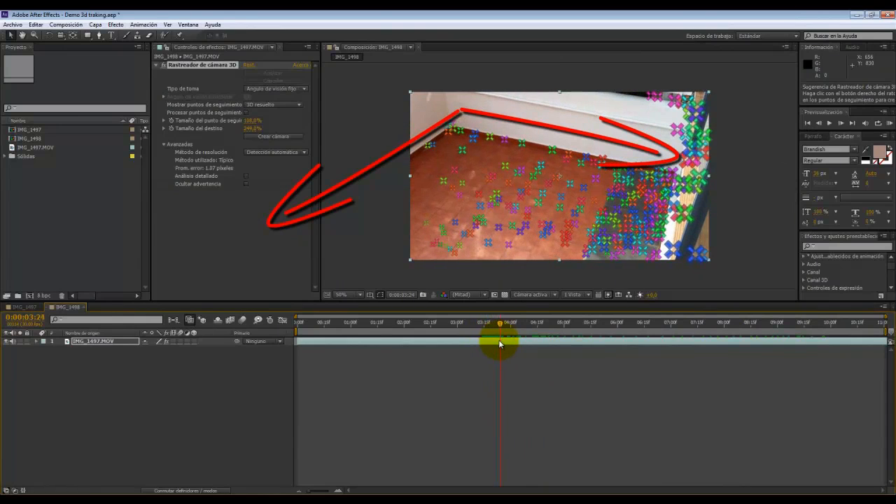
{"action": "left_click", "coordinate": [511, 226]}
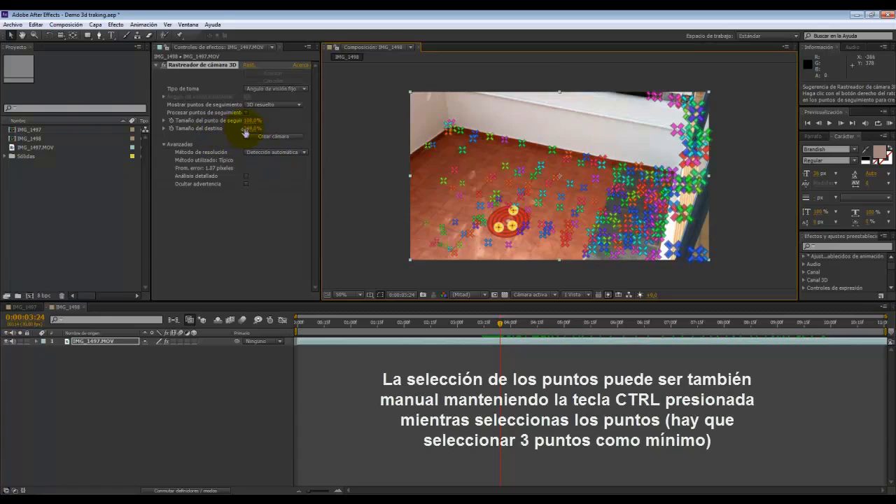
- Set the tracker's target size to about 625% and track point size to about 114%, and review the available shot types
{"action": "left_click_drag", "start_coordinate": [314, 143], "coordinate": [398, 152]}
{"action": "mouse_move", "coordinate": [510, 226]}
{"action": "left_mouse_down"}
{"action": "mouse_move", "coordinate": [466, 204]}
{"action": "mouse_move", "coordinate": [422, 207]}
{"action": "mouse_move", "coordinate": [499, 171]}
{"action": "mouse_move", "coordinate": [588, 210]}
{"action": "mouse_move", "coordinate": [634, 262]}
{"action": "mouse_move", "coordinate": [515, 226]}
{"action": "left_mouse_up"}
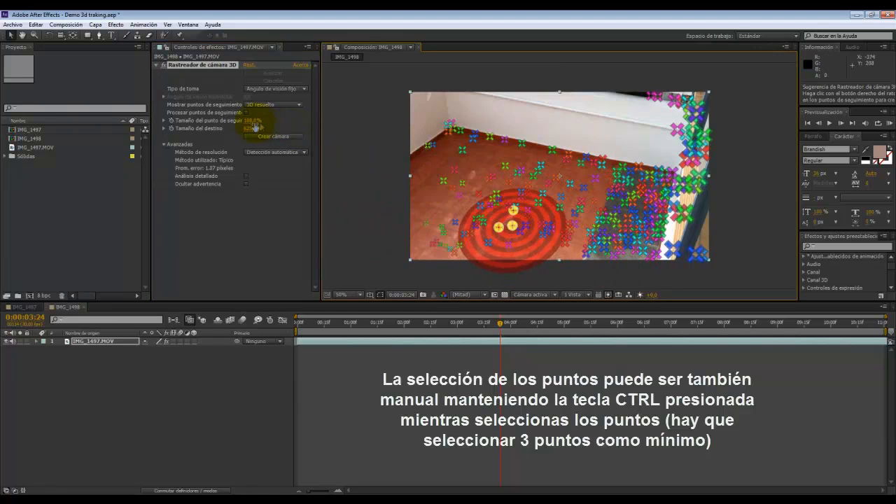
{"action": "mouse_move", "coordinate": [250, 121]}
{"action": "left_mouse_down"}
{"action": "mouse_move", "coordinate": [280, 117]}
{"action": "mouse_move", "coordinate": [236, 114]}
{"action": "mouse_move", "coordinate": [250, 116]}
{"action": "left_mouse_up"}
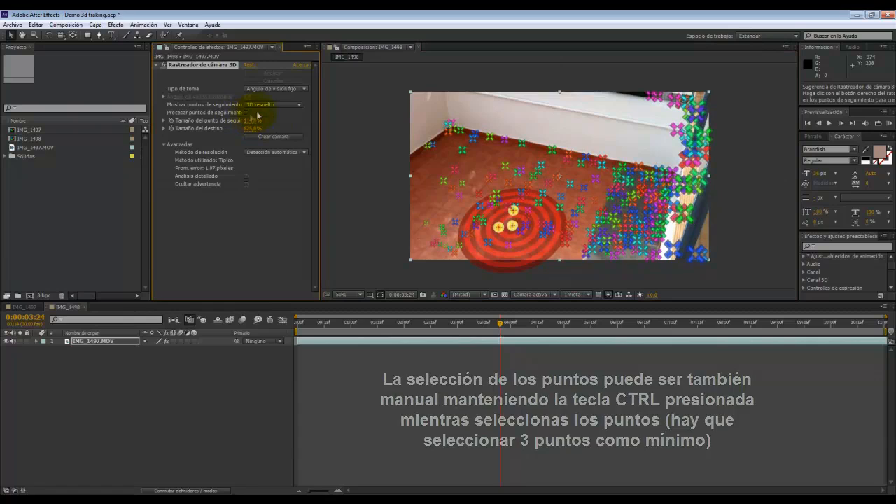
{"action": "left_click", "coordinate": [291, 89]}
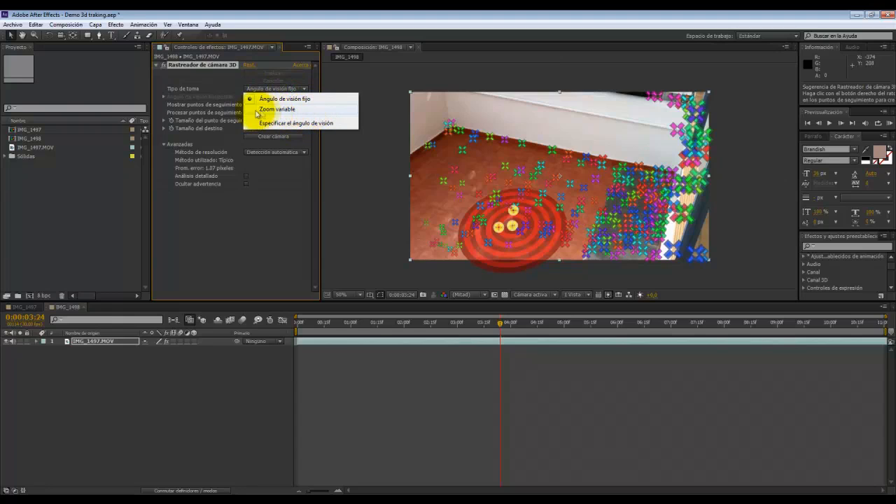
{"action": "left_click", "coordinate": [222, 114]}
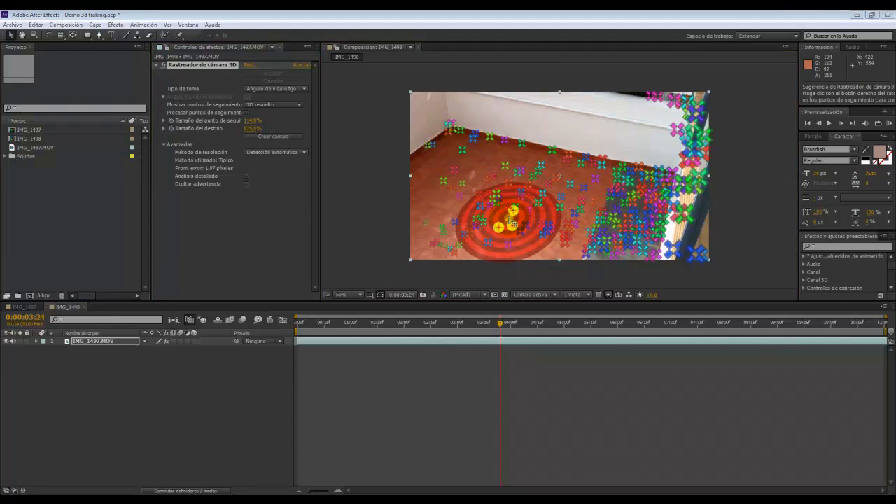
- Create a shadow catcher, camera and light from the selected floor points, plus a text layer at the same target
{"action": "right_click", "coordinate": [513, 224]}
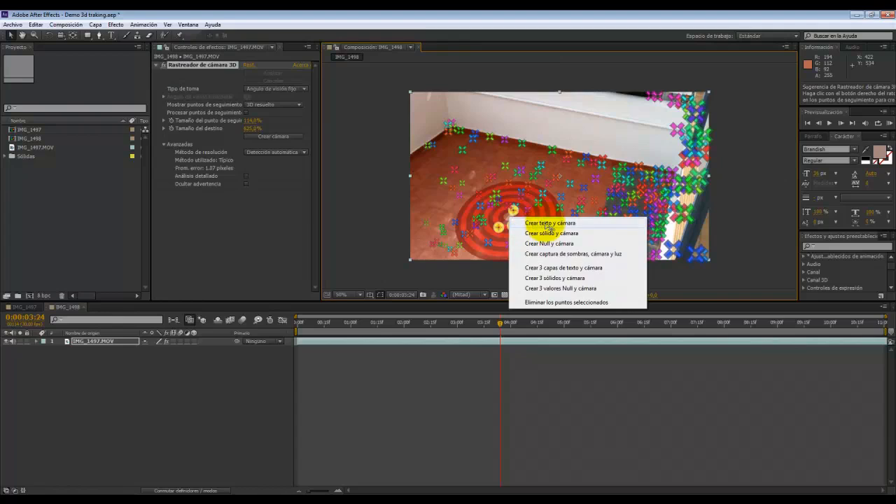
{"action": "left_click", "coordinate": [581, 254]}
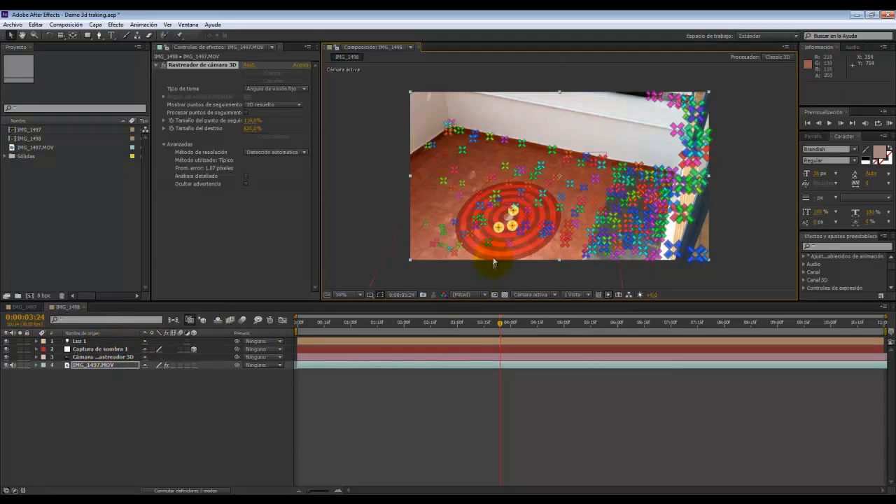
{"action": "right_click", "coordinate": [508, 226]}
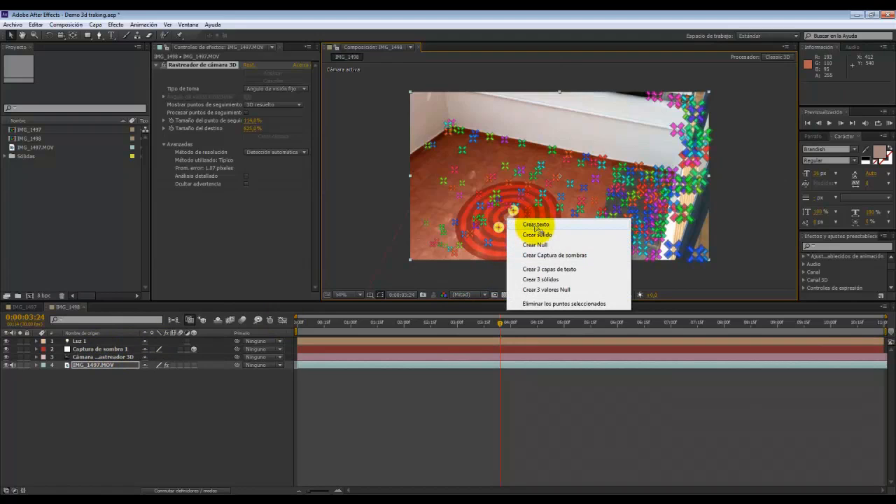
{"action": "left_click", "coordinate": [536, 225]}
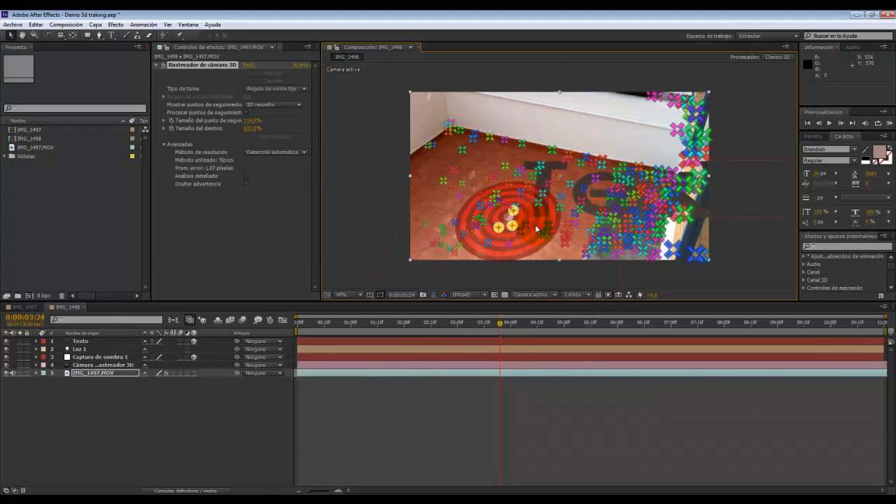
- Change the new text layer's wording to ilde and position it across the tiled floor, checking it at 0:00:02:27
{"action": "left_click", "coordinate": [88, 342]}
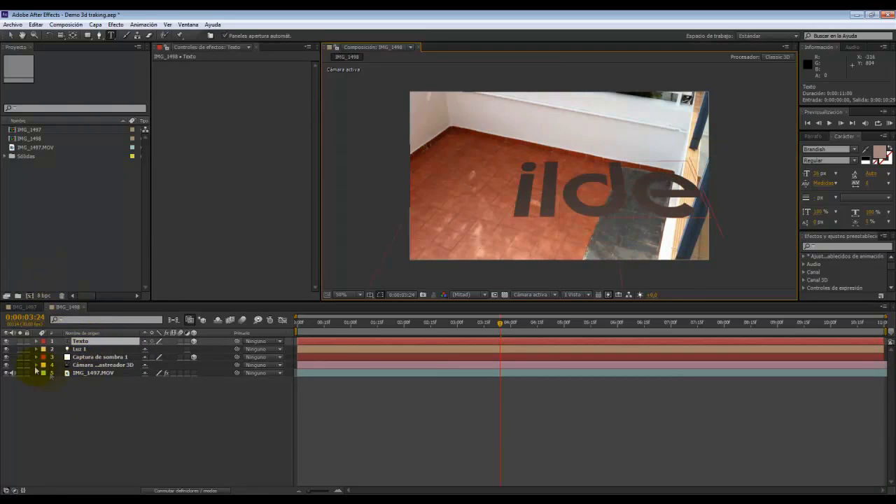
{"action": "left_click", "coordinate": [92, 394]}
{"action": "left_click", "coordinate": [108, 345]}
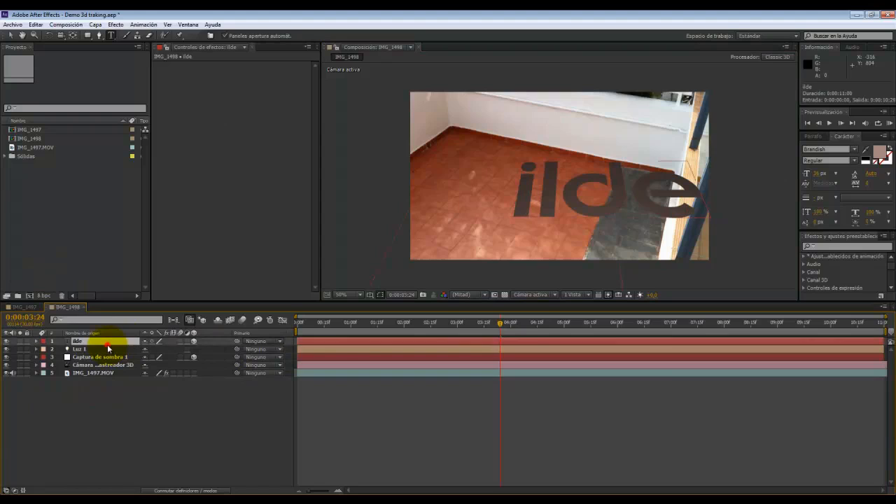
{"action": "left_click", "coordinate": [11, 35]}
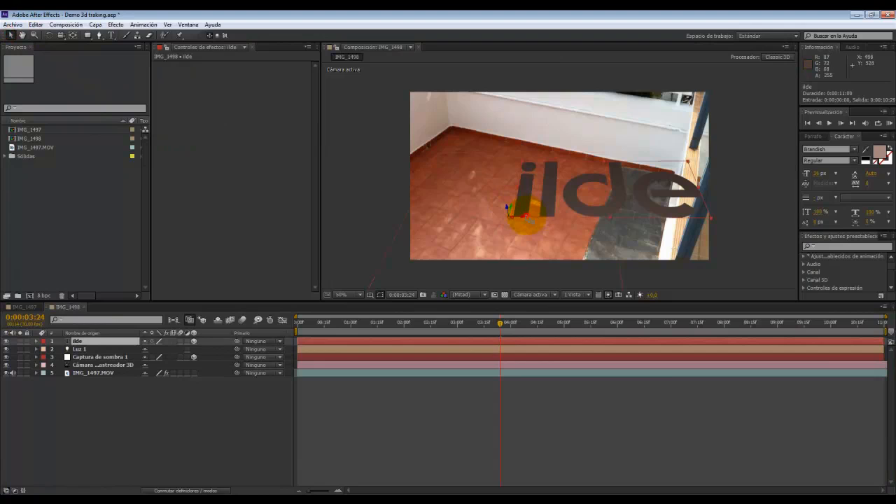
{"action": "mouse_move", "coordinate": [443, 322]}
{"action": "left_mouse_down"}
{"action": "mouse_move", "coordinate": [418, 322]}
{"action": "mouse_move", "coordinate": [510, 320]}
{"action": "mouse_move", "coordinate": [562, 340]}
{"action": "mouse_move", "coordinate": [422, 320]}
{"action": "mouse_move", "coordinate": [453, 332]}
{"action": "left_mouse_up"}
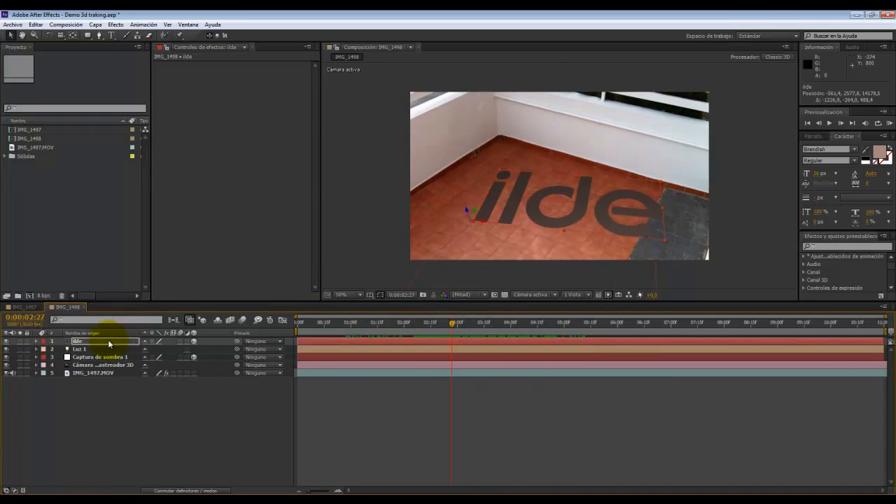
- Stand the ilde text up on the floor by rotating it 83° in X, 16° in Y and 4° in Z
{"action": "key", "text": "t"}
{"action": "key", "text": "r"}
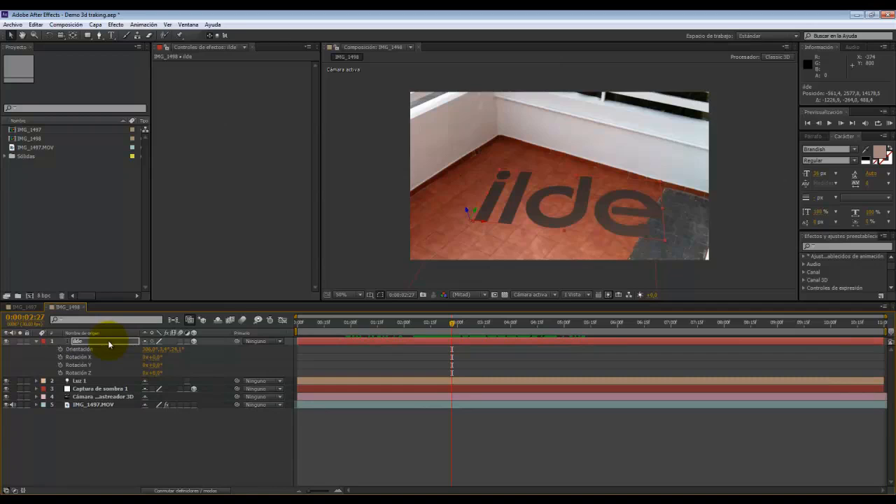
{"action": "left_click_drag", "start_coordinate": [155, 356], "coordinate": [190, 349]}
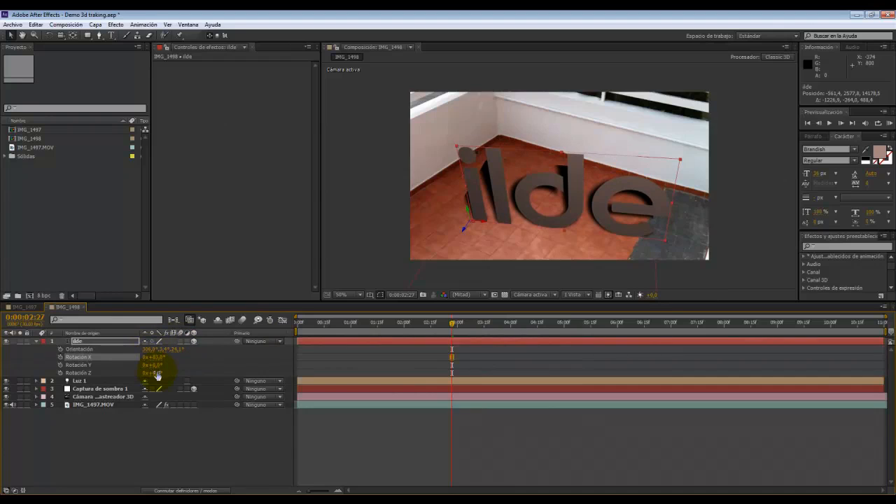
{"action": "left_click_drag", "start_coordinate": [154, 372], "coordinate": [163, 365]}
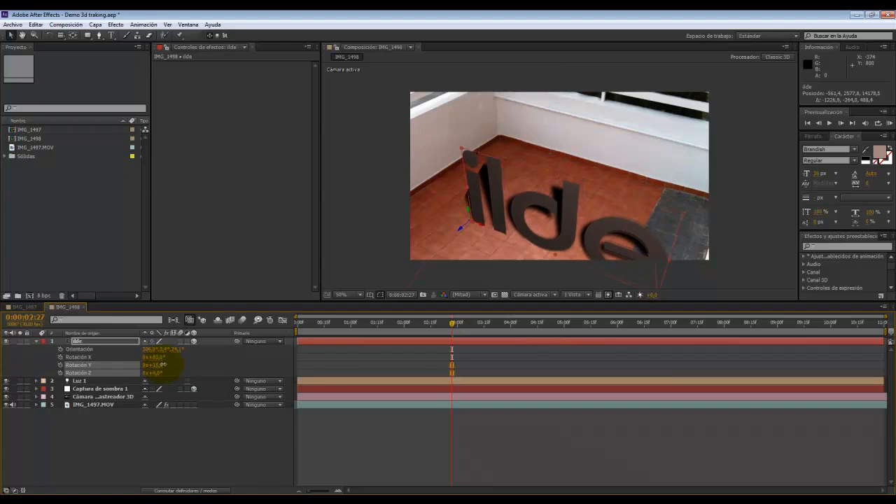
- Enlarge the Captura de sombra 1 layer in both directions beyond the frame edges, and scrub ahead to check the shadows
{"action": "left_click", "coordinate": [89, 389]}
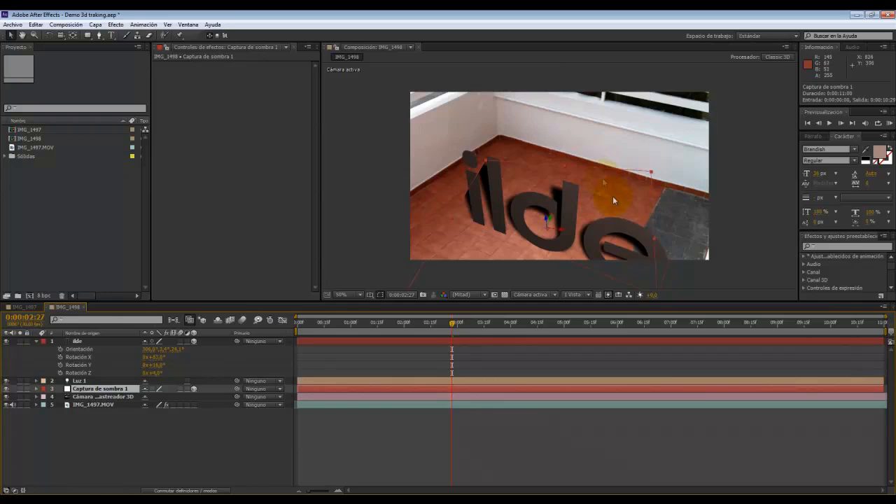
{"action": "left_click_drag", "start_coordinate": [728, 251], "coordinate": [746, 253]}
{"action": "left_click_drag", "start_coordinate": [574, 175], "coordinate": [571, 105]}
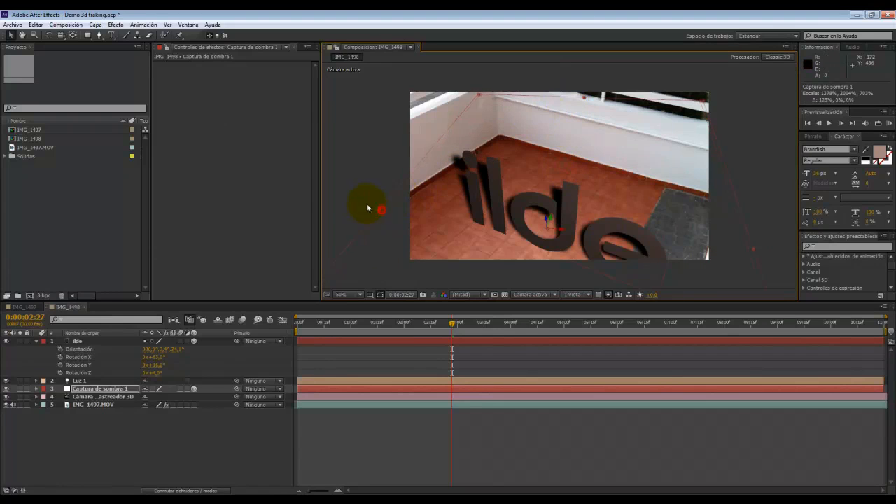
{"action": "key", "text": "comma"}
{"action": "key", "text": "period"}
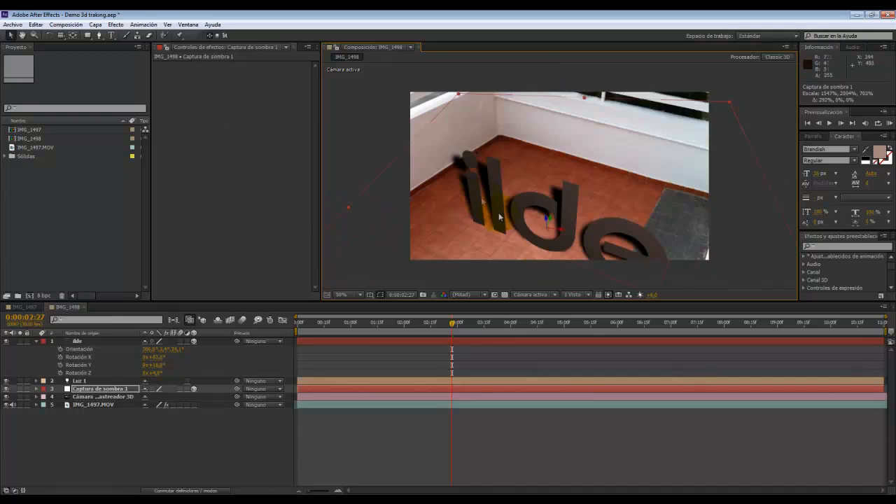
{"action": "left_click_drag", "start_coordinate": [452, 325], "coordinate": [826, 371]}
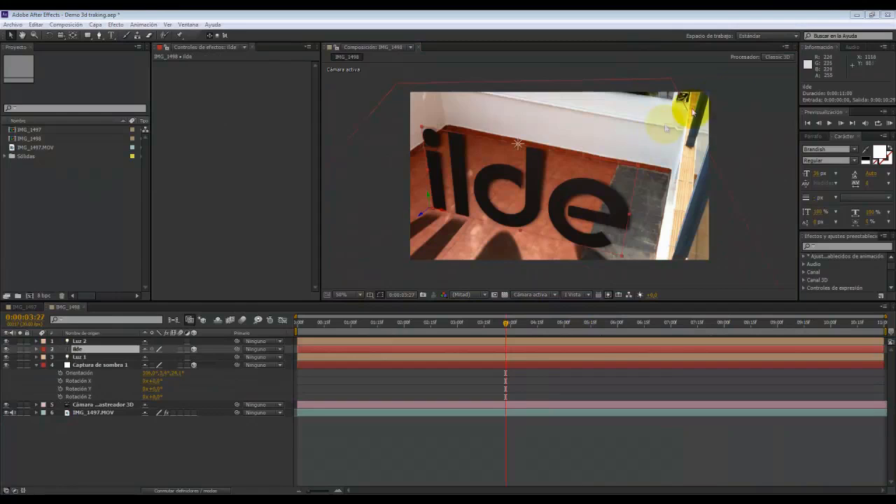
- Switch the IMG_1498 composition's renderer to 3D con trazo de rayo, and collapse the Captura de sombra 1 layer's properties
{"action": "left_click", "coordinate": [777, 58]}
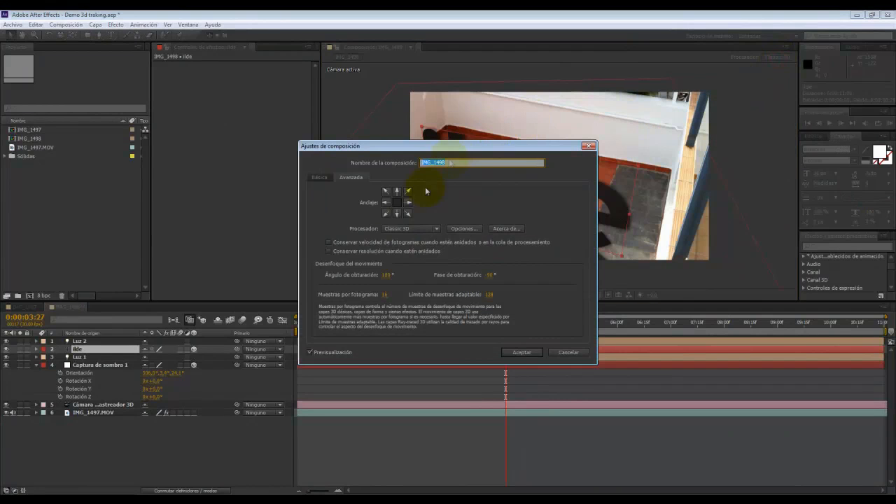
{"action": "left_click", "coordinate": [407, 229]}
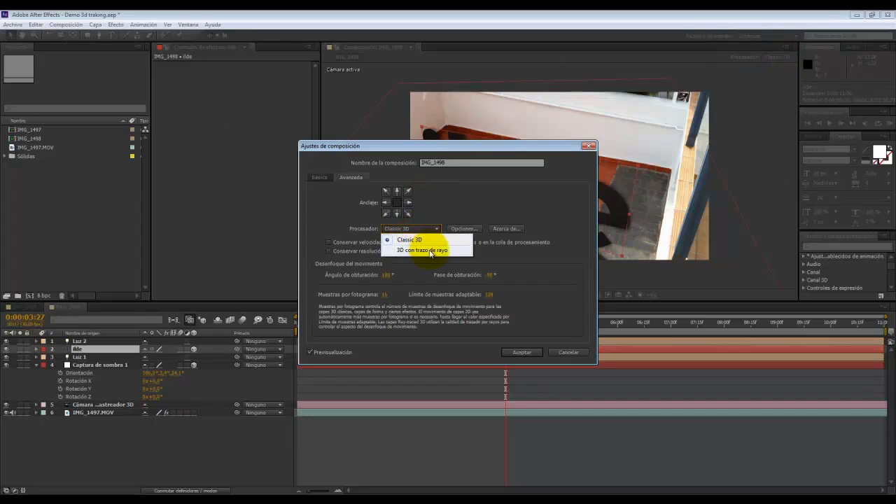
{"action": "left_click", "coordinate": [527, 350]}
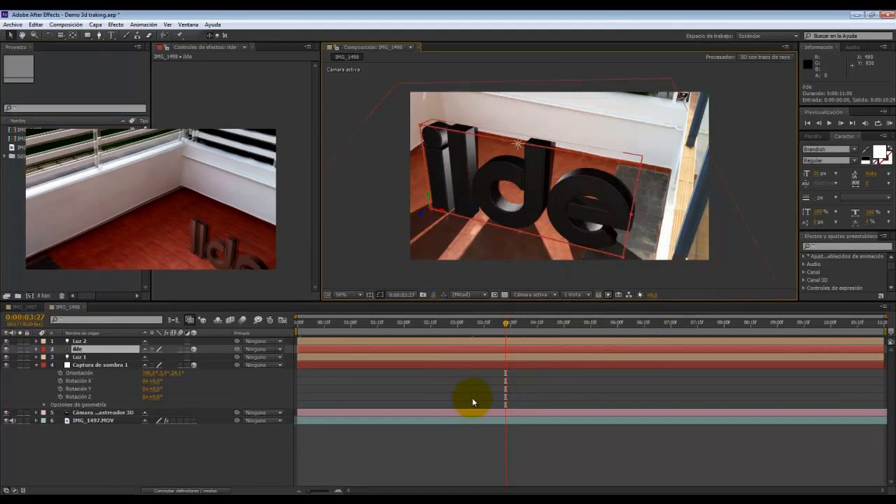
{"action": "left_click", "coordinate": [472, 397]}
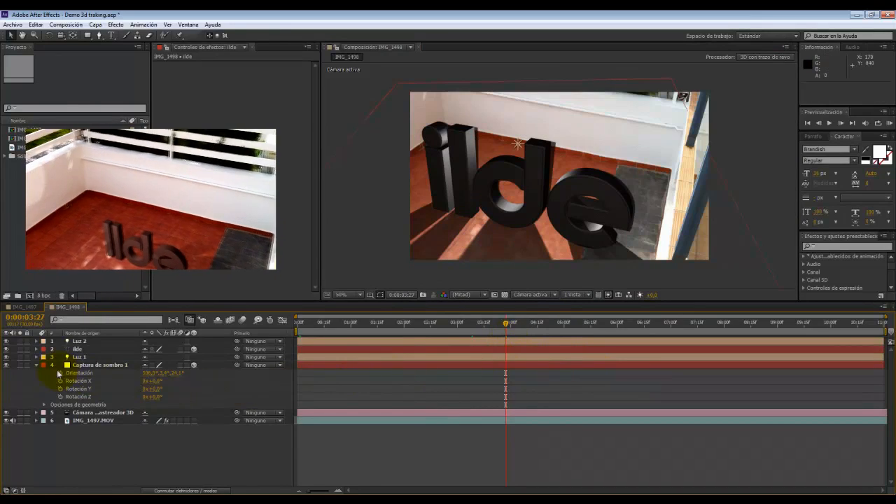
{"action": "left_click", "coordinate": [37, 365]}
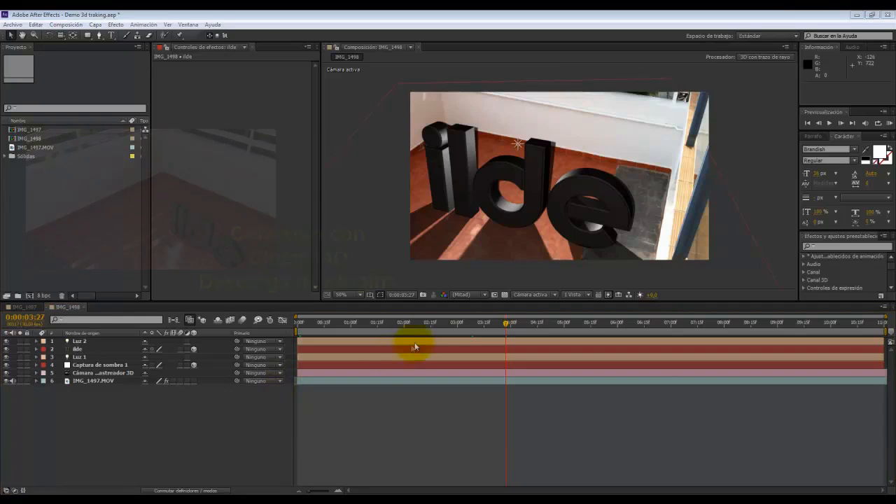
- Review the project's export options and examine the Cinema 4D plug-in files in the After Effects CS6 Plug-ins folder
{"action": "left_click", "coordinate": [14, 26]}
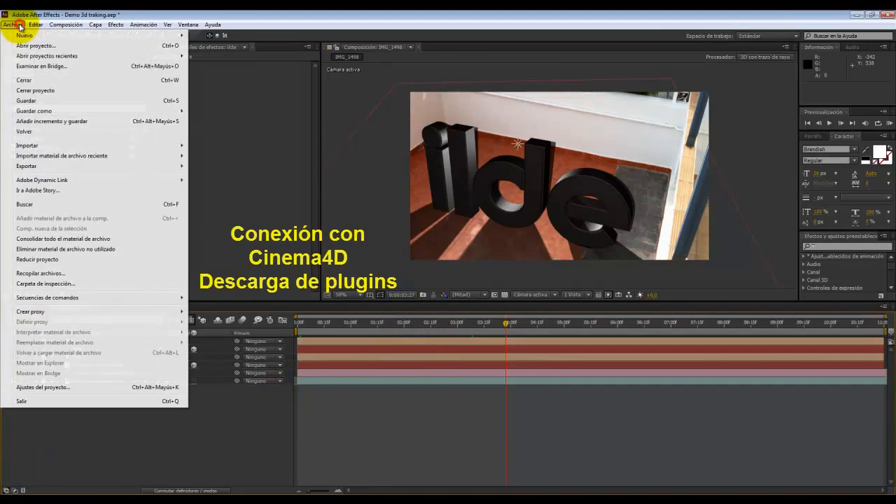
{"action": "left_click", "coordinate": [38, 167]}
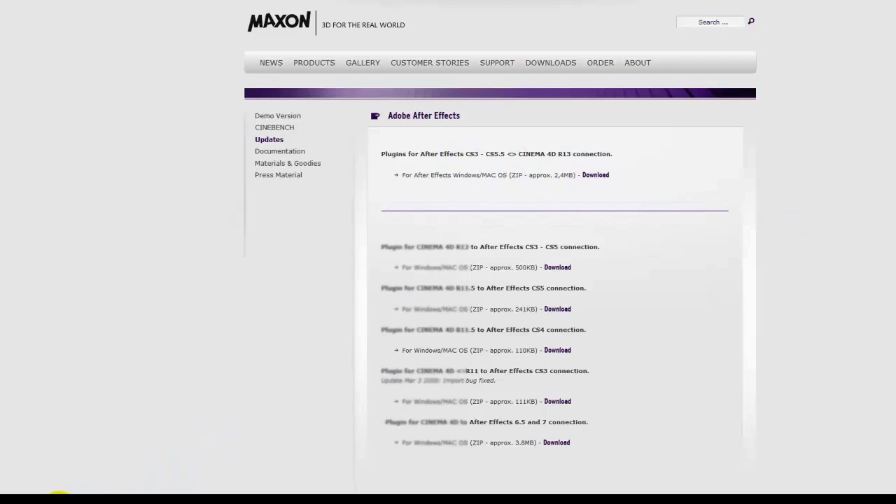
{"action": "left_click", "coordinate": [60, 500]}
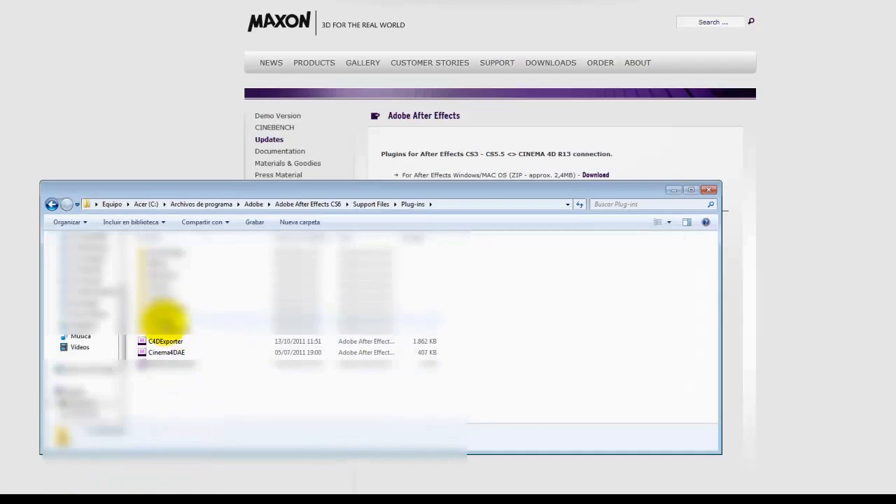